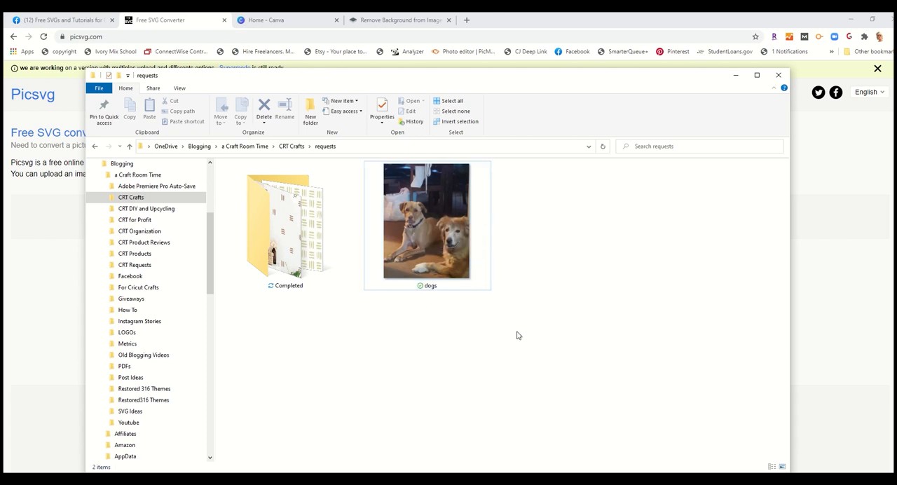
# - Switch to the remove.bg page and upload the dogs photo from the requests folder for background removal
pyautogui.click(735, 75)
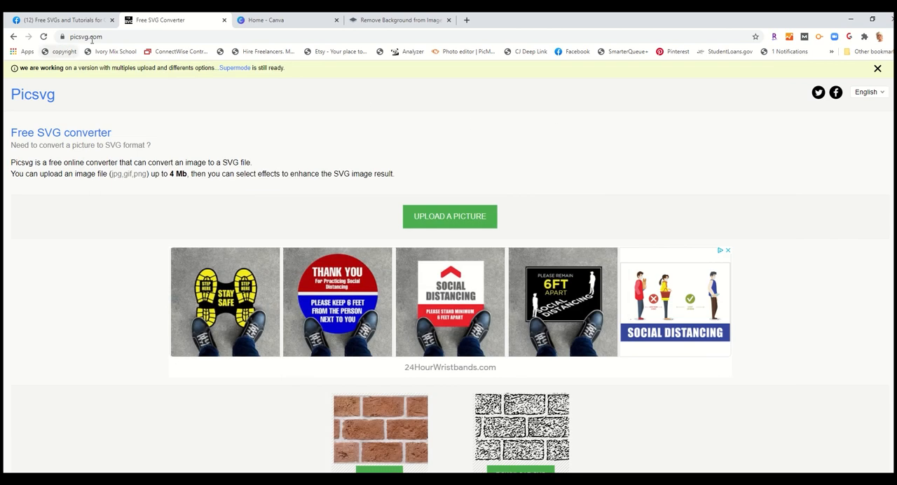
pyautogui.click(397, 20)
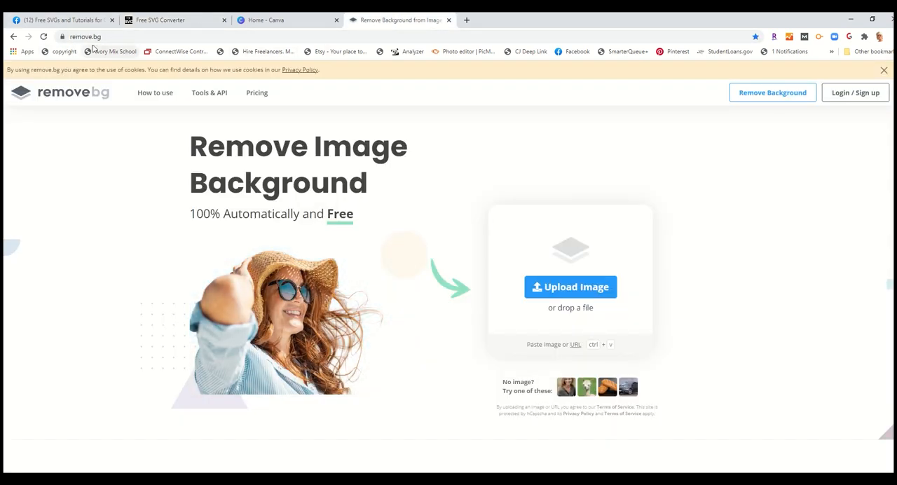
pyautogui.click(572, 288)
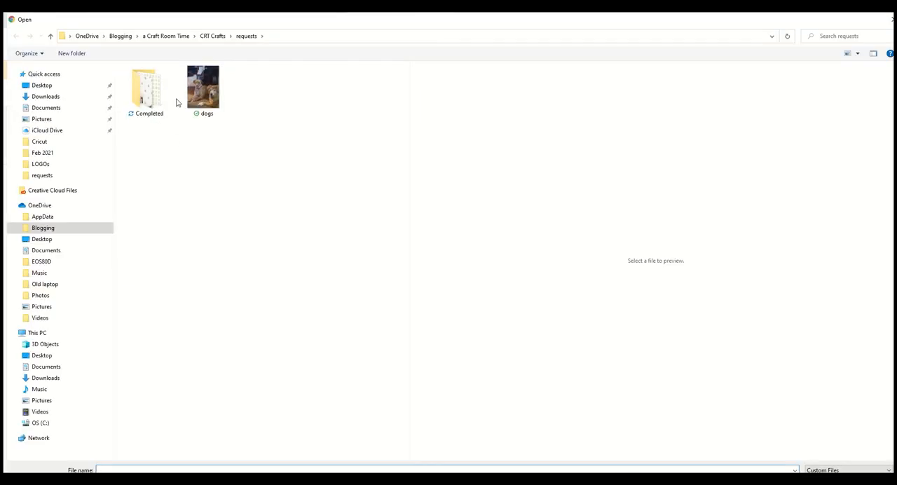
pyautogui.click(202, 87)
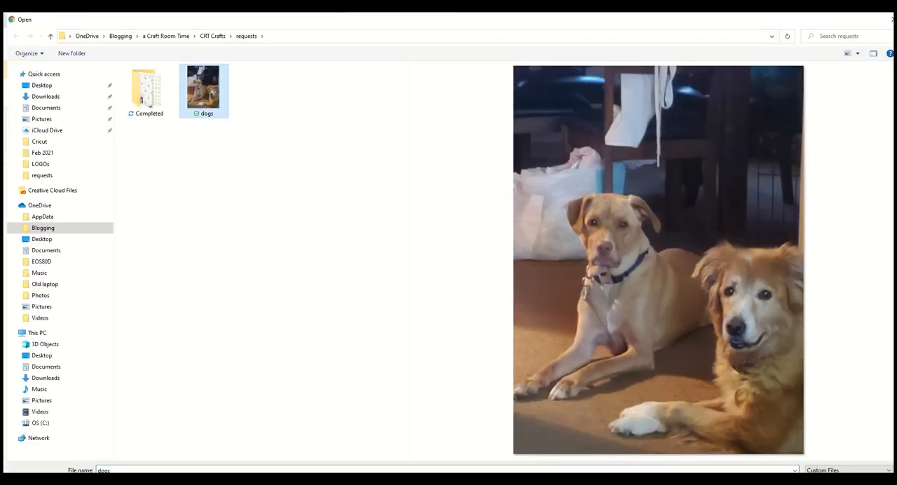
pyautogui.click(827, 482)
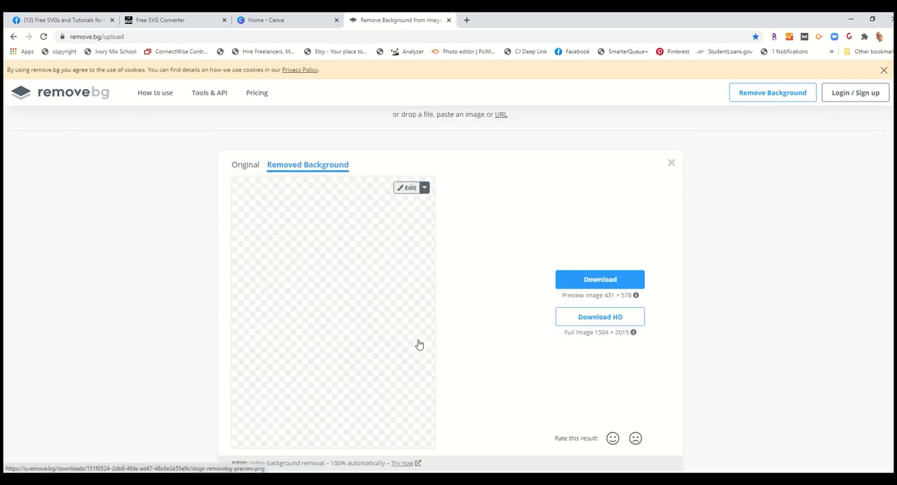
# - Check the dogs cutout and download the preview image as dogs-removebg-preview PNG into the requests folder
pyautogui.scroll(-1, 419, 344)
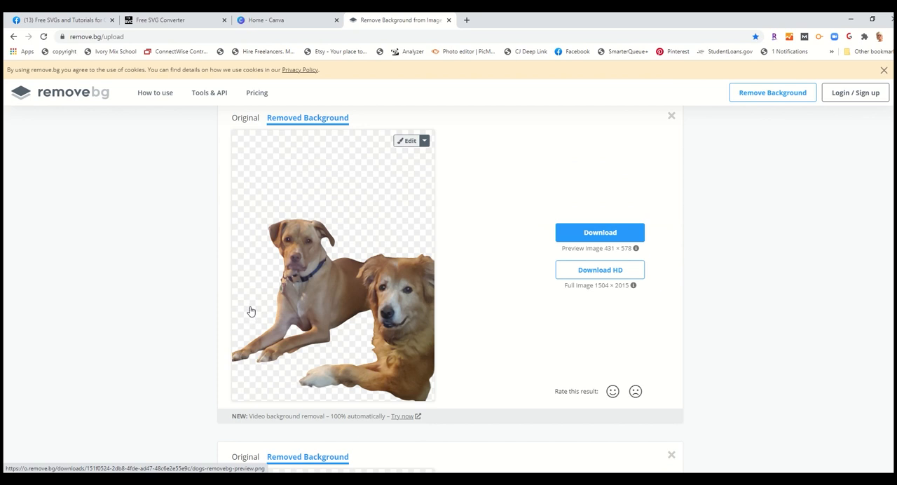
pyautogui.scroll(-1, 248, 318)
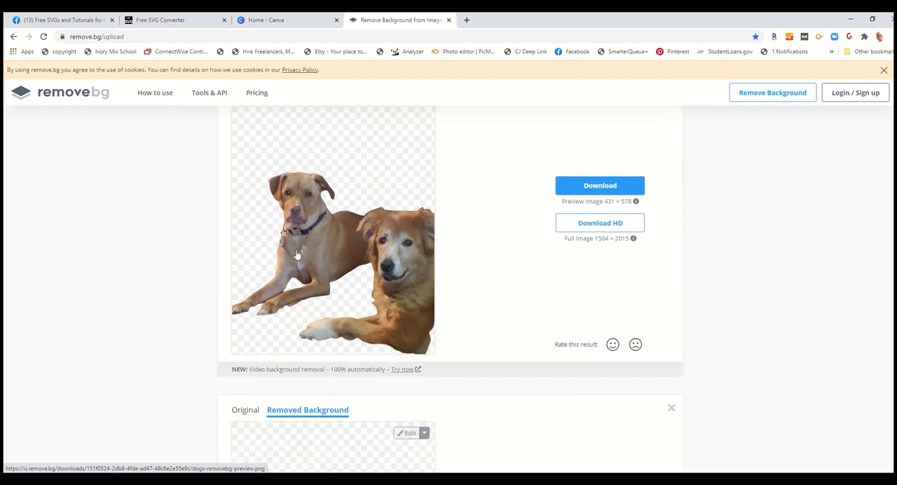
pyautogui.scroll(-13, 297, 254)
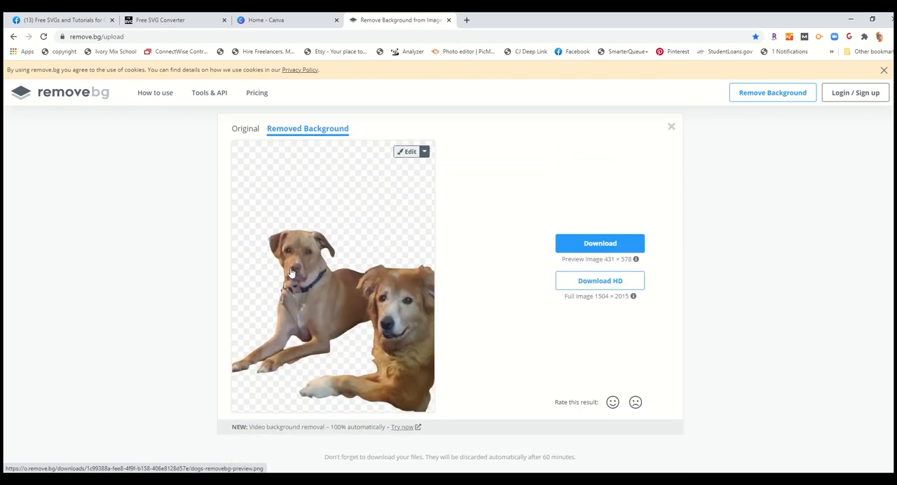
pyautogui.scroll(5, 362, 346)
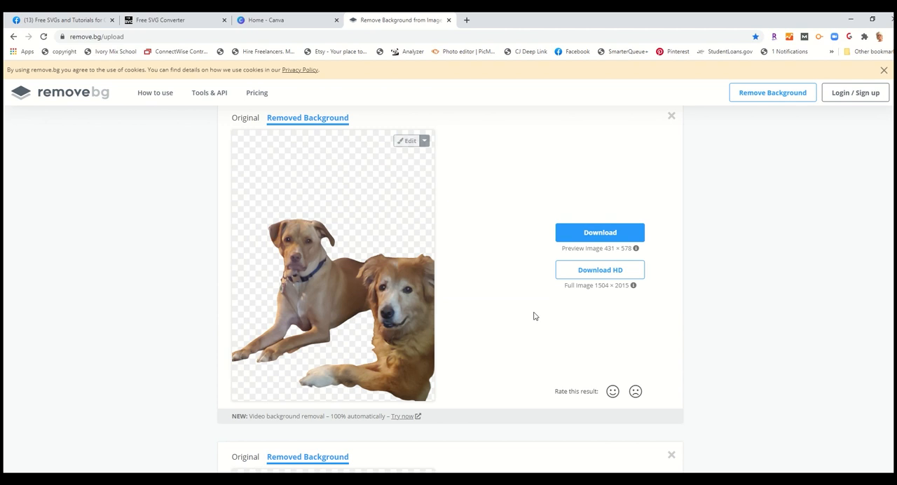
pyautogui.click(600, 234)
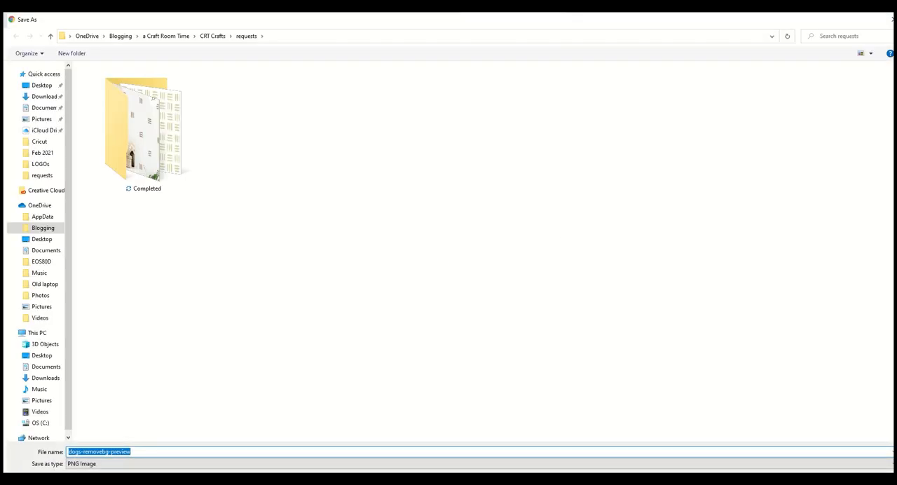
pyautogui.press('Return')
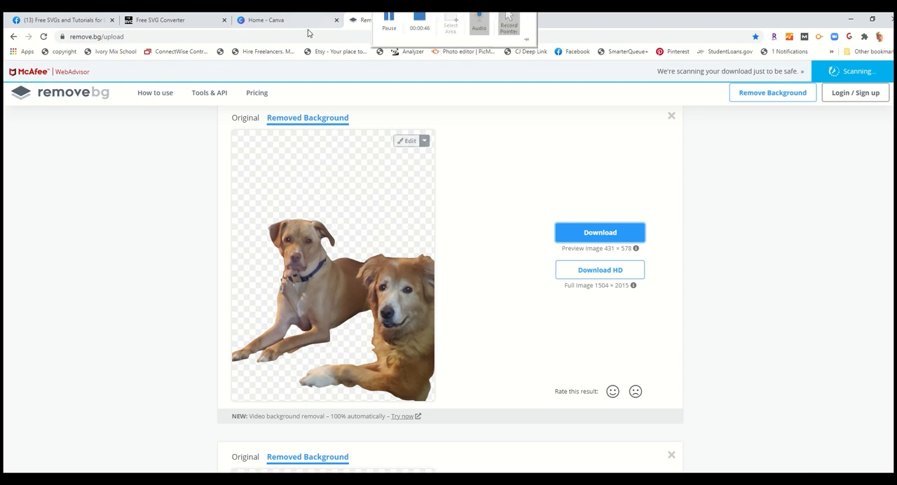
# - Switch to the Picsvg converter and upload the dogs-removebg-preview image
pyautogui.click(156, 21)
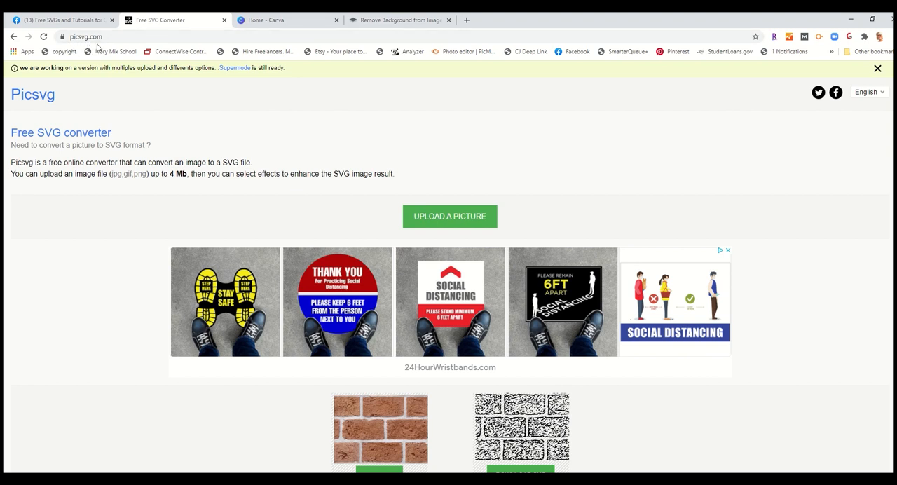
pyautogui.click(452, 216)
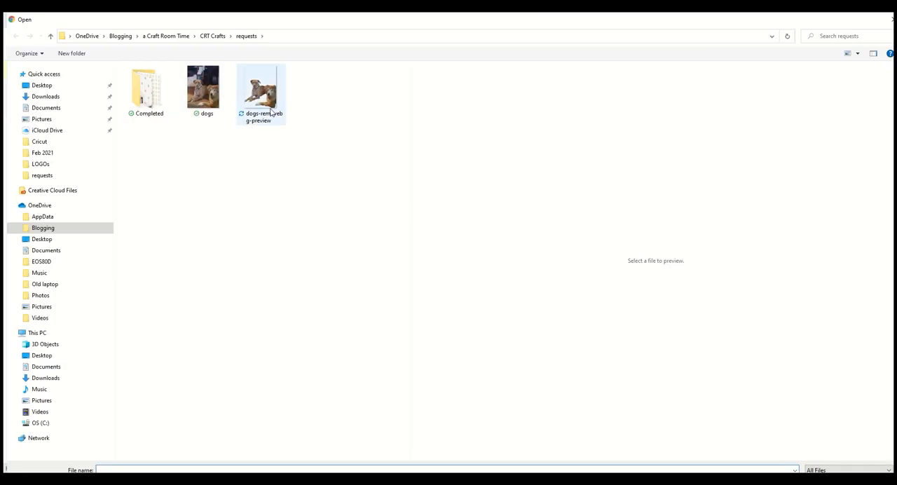
pyautogui.click(257, 90)
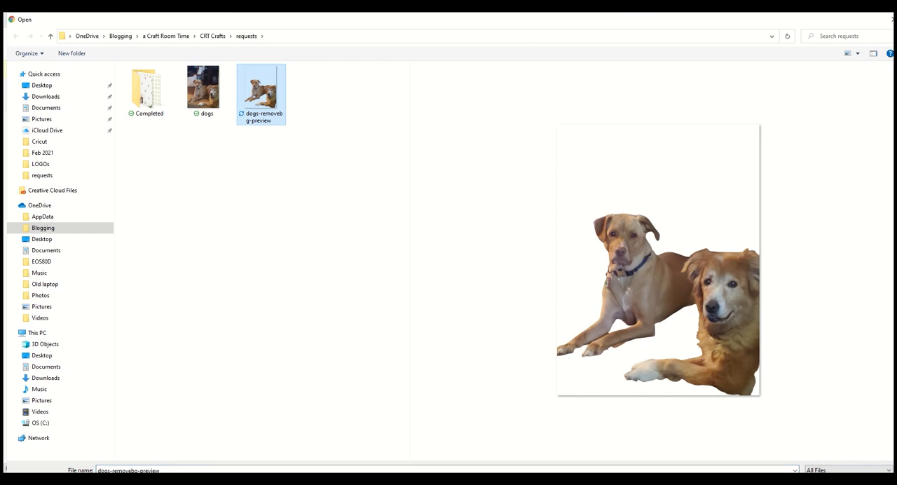
pyautogui.click(829, 483)
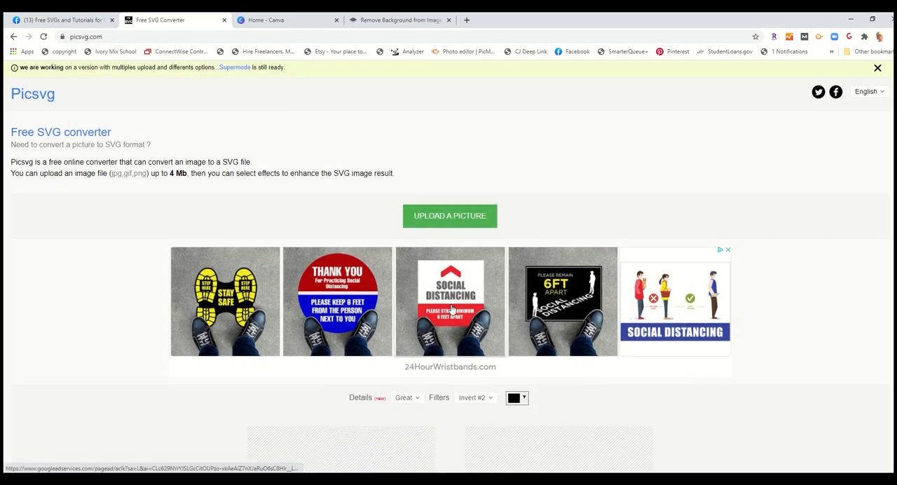
# - Download the converted dog outline as an SVG file named "Dog SVG" in the requests folder
pyautogui.scroll(-5, 452, 308)
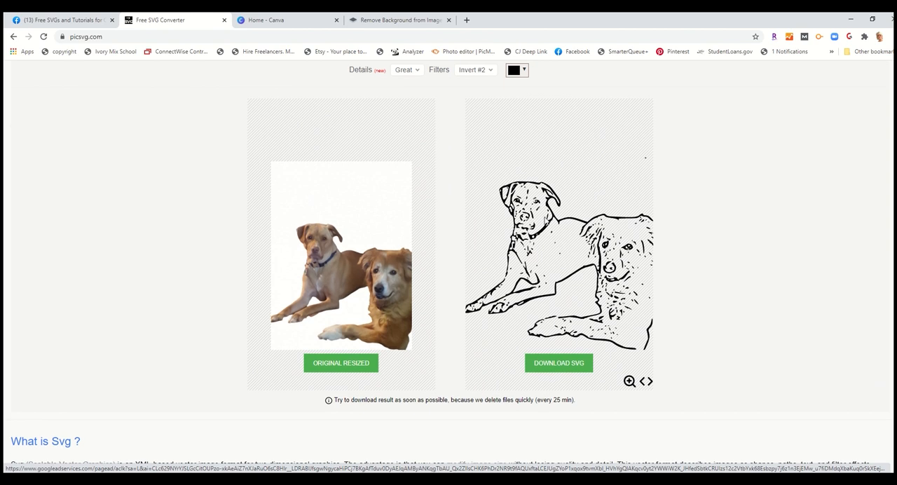
pyautogui.click(560, 365)
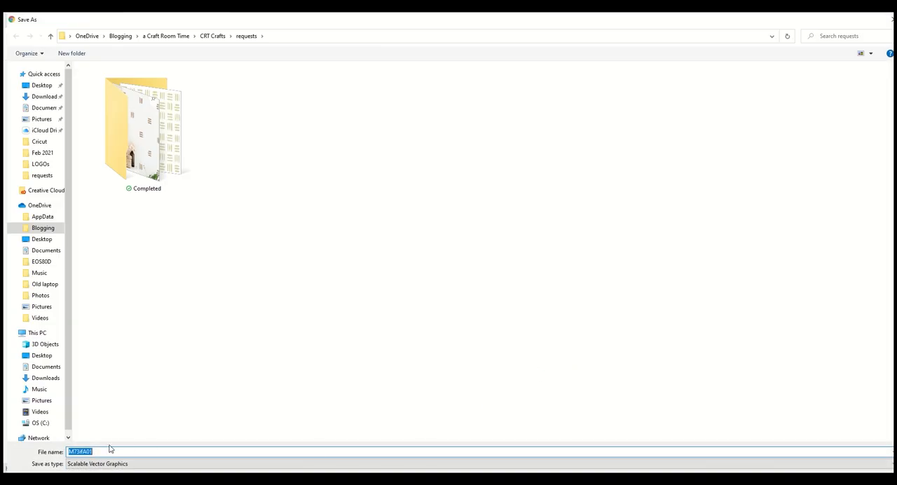
pyautogui.write('D')
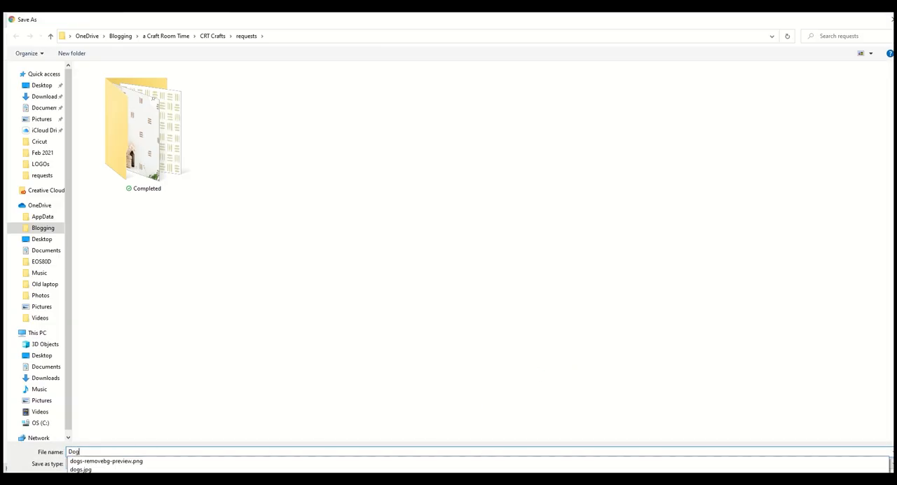
pyautogui.write('og')
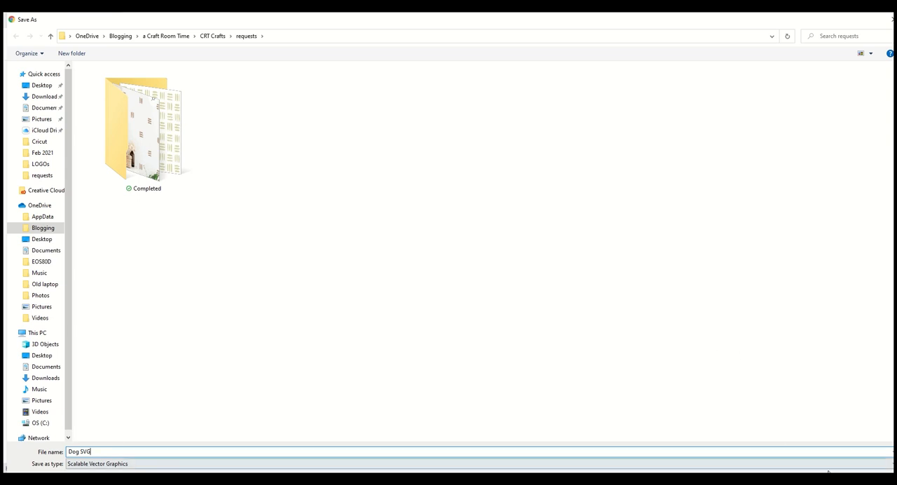
pyautogui.press('Return')
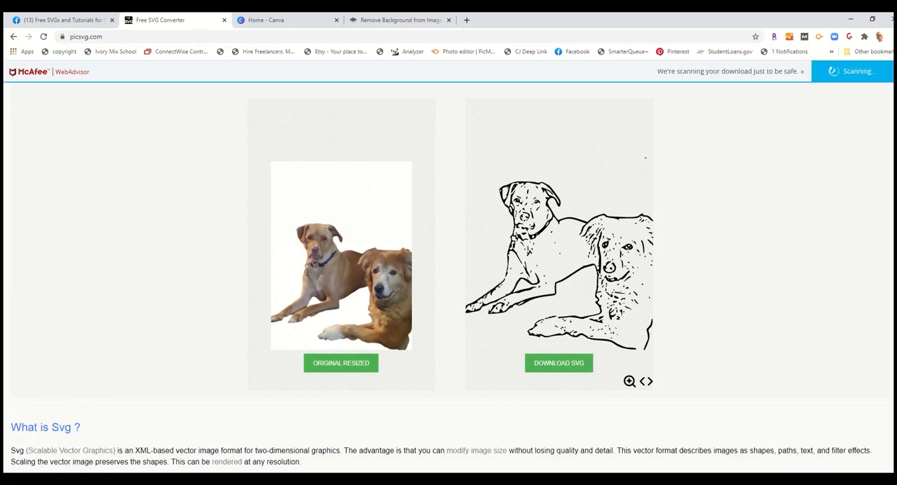
# - Switch to Cricut Design Space and start an image upload, browsing the computer for a file
pyautogui.click(338, 481)
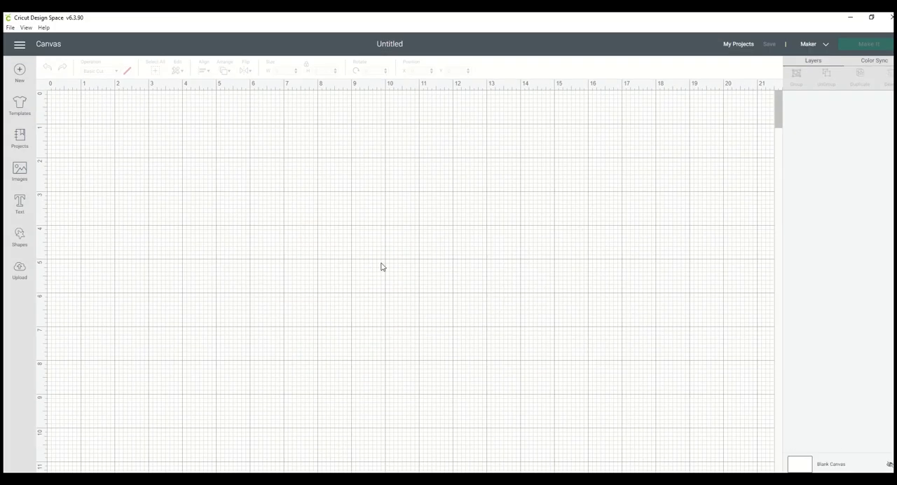
pyautogui.click(21, 273)
pyautogui.click(245, 249)
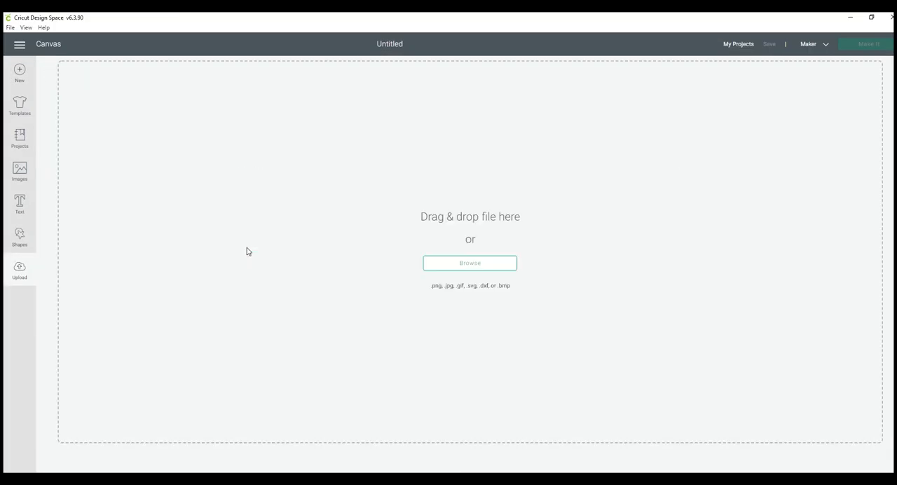
pyautogui.click(470, 265)
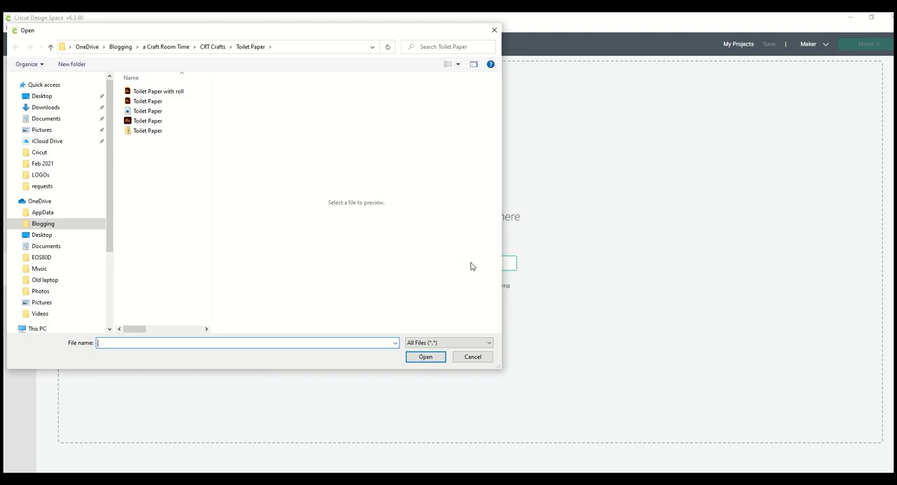
# - Navigate to the requests folder inside CRT Crafts and open the Dog SVG file for upload
pyautogui.click(161, 47)
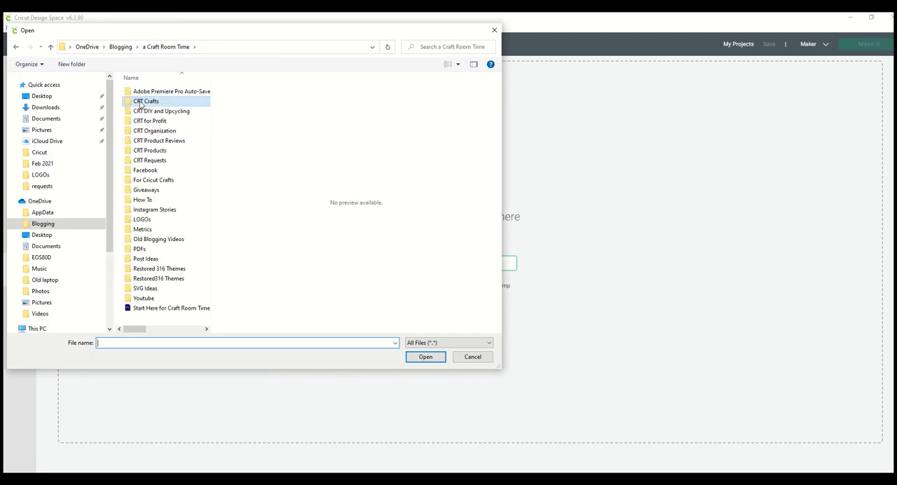
pyautogui.doubleClick(140, 104)
pyautogui.scroll(-10, 147, 301)
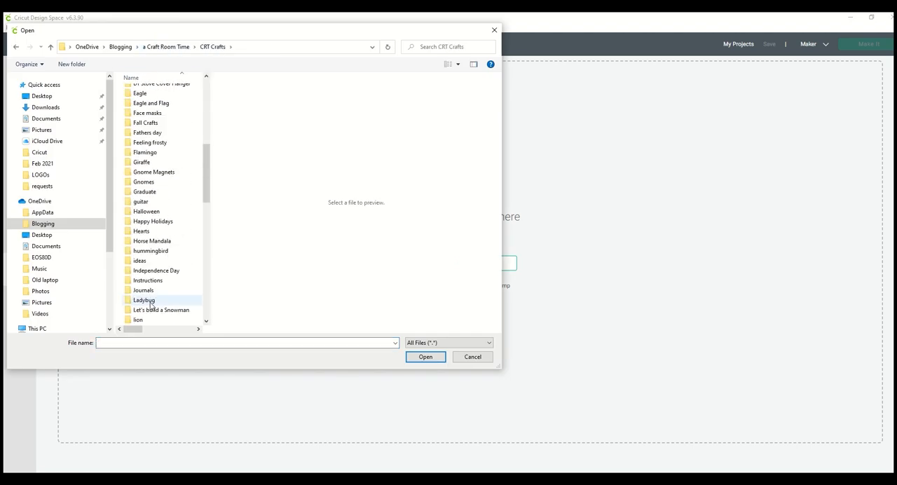
pyautogui.scroll(-7, 150, 305)
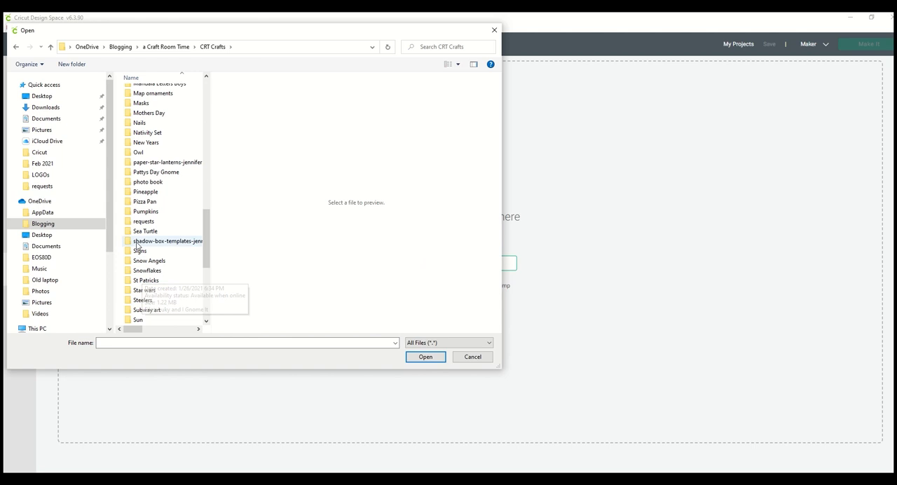
pyautogui.click(139, 223)
pyautogui.doubleClick(140, 223)
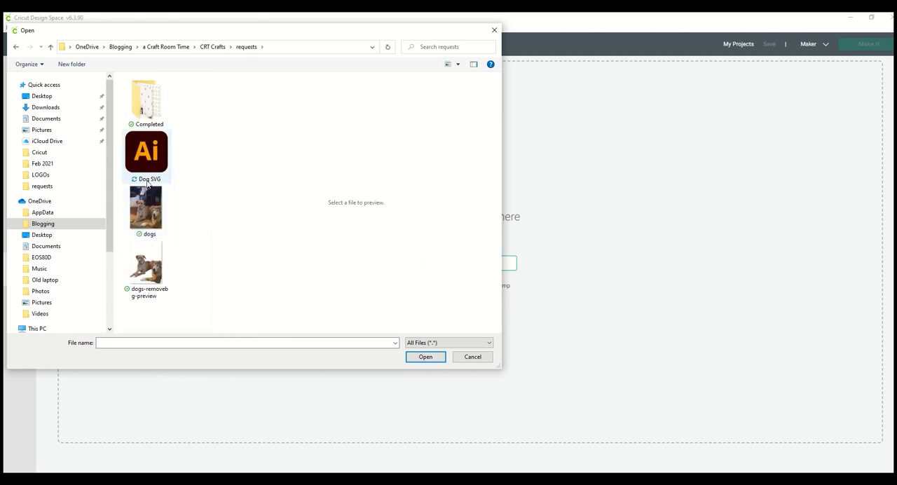
pyautogui.click(148, 177)
pyautogui.click(419, 356)
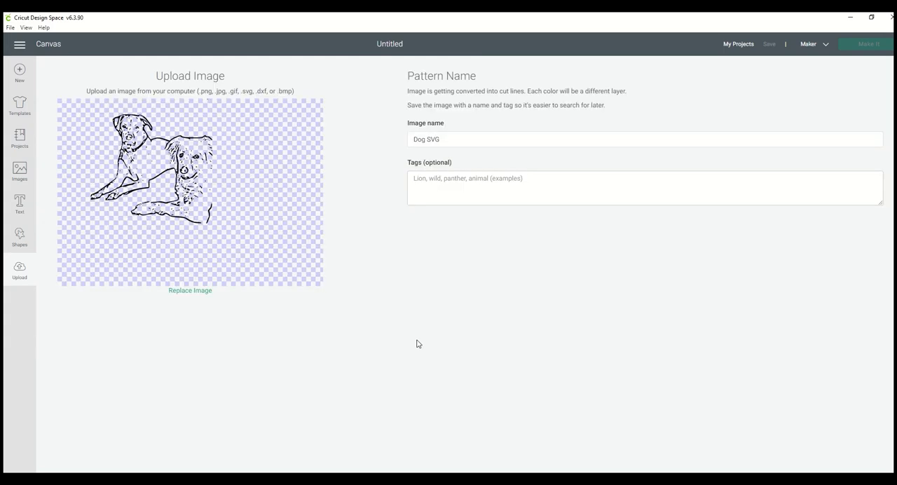
# - Tag the Dog SVG image "dog", save the upload and insert it onto the canvas
pyautogui.click(476, 190)
pyautogui.write('dog')
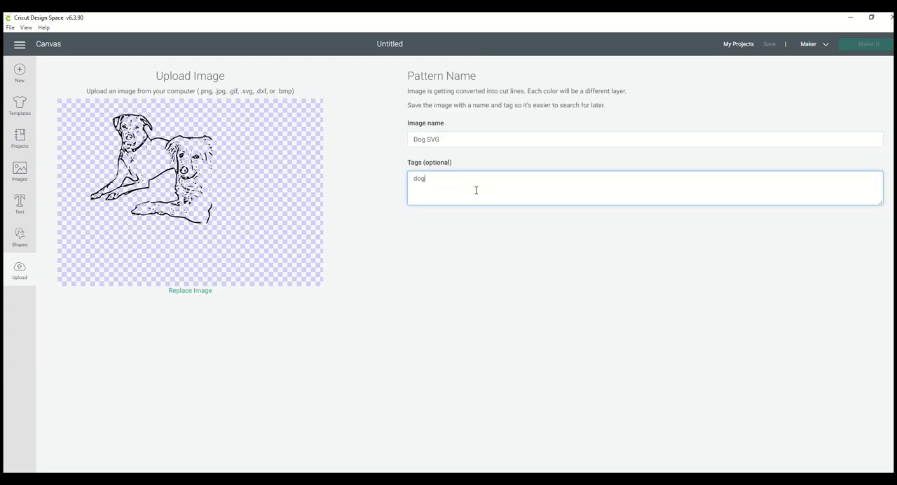
pyautogui.click(834, 481)
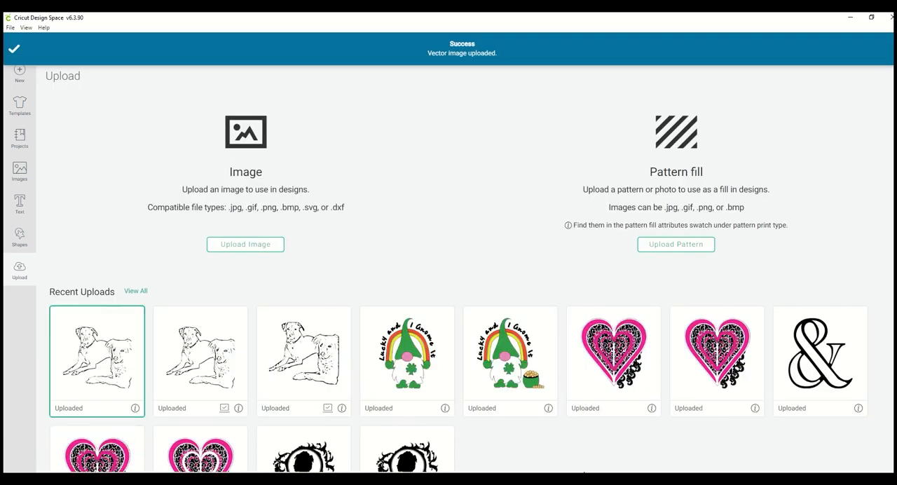
pyautogui.click(834, 481)
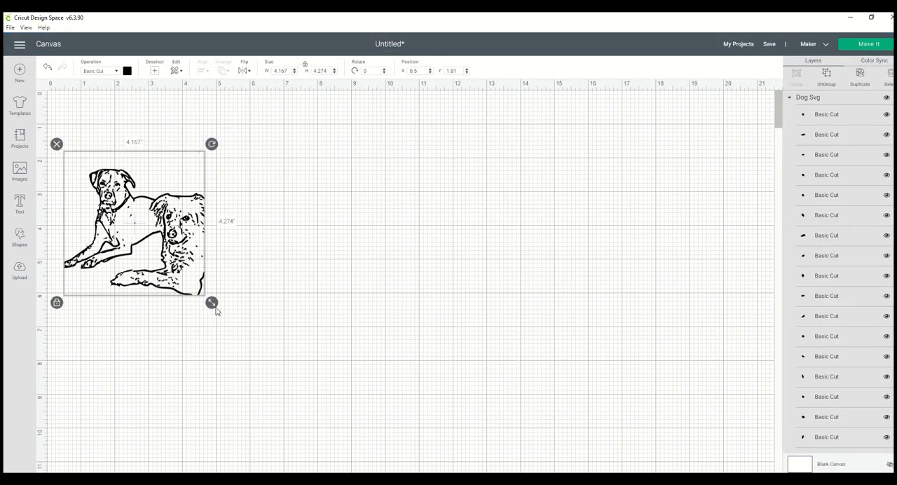
# - Enlarge the dog drawing to about 9.96 by 10.21 inches and place it at about X 2.58, Y 0.37
pyautogui.moveTo(212, 302); pyautogui.dragTo(387, 473)
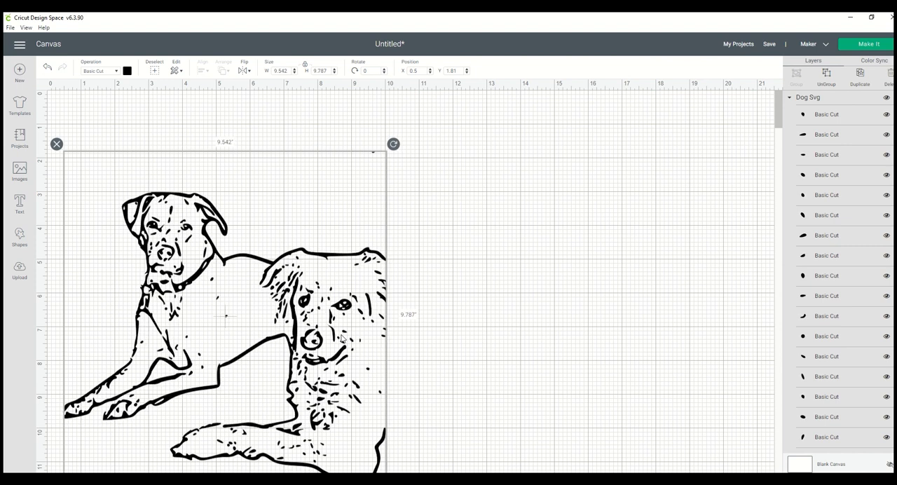
pyautogui.moveTo(341, 338); pyautogui.dragTo(413, 281)
pyautogui.moveTo(465, 428); pyautogui.dragTo(478, 441)
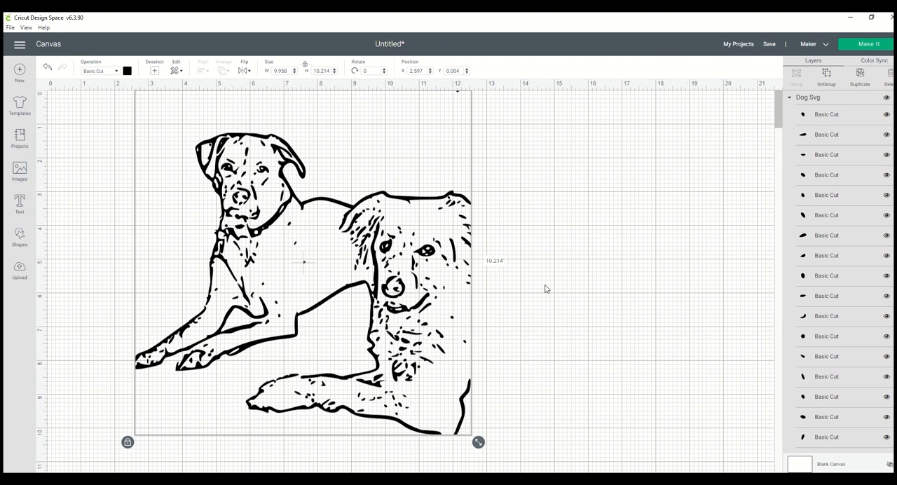
pyautogui.click(539, 257)
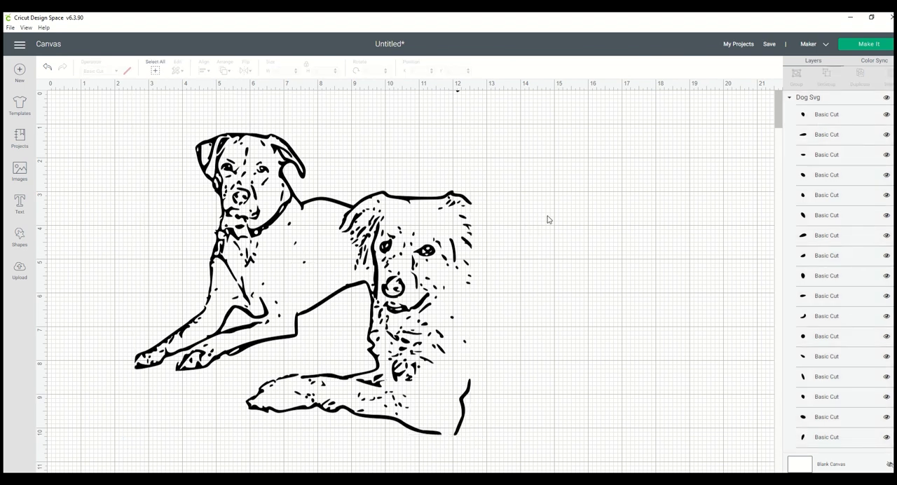
pyautogui.moveTo(301, 261); pyautogui.dragTo(304, 274)
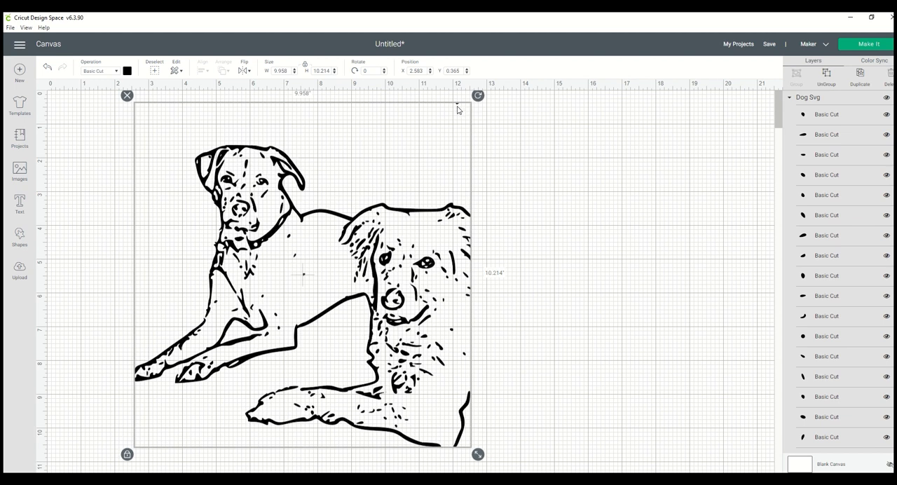
# - Ungroup the dog drawing into separate pieces and delete the stray speck high above the front dog
pyautogui.click(457, 105)
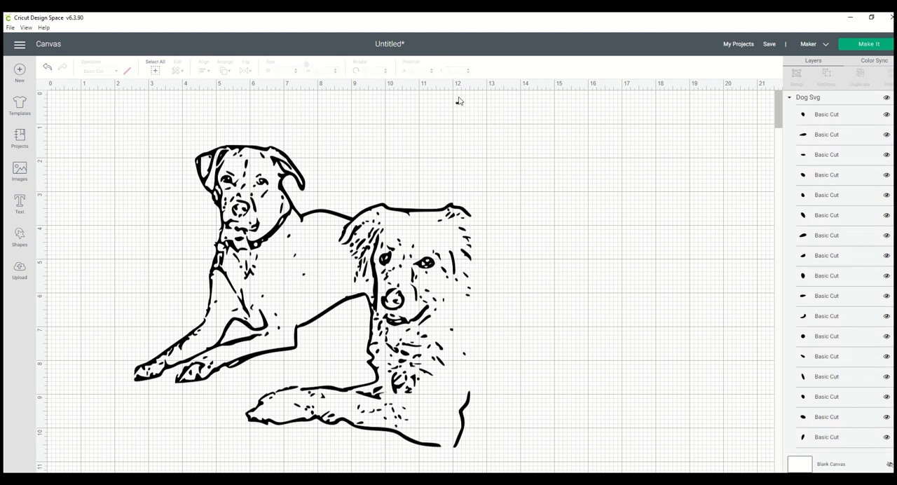
pyautogui.click(409, 317)
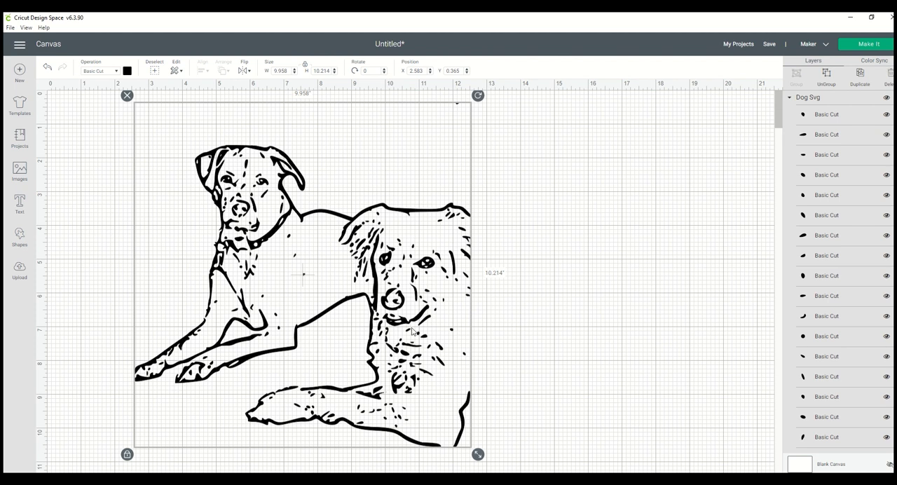
pyautogui.click(829, 77)
pyautogui.click(579, 174)
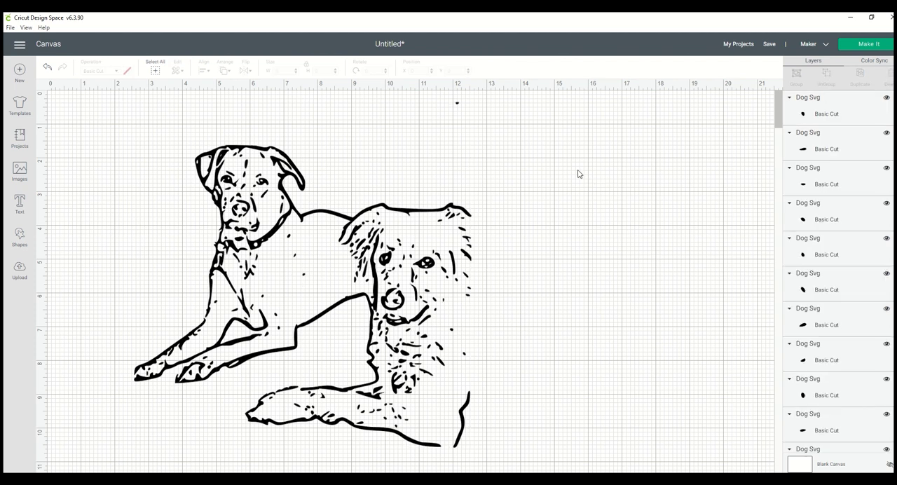
pyautogui.click(458, 103)
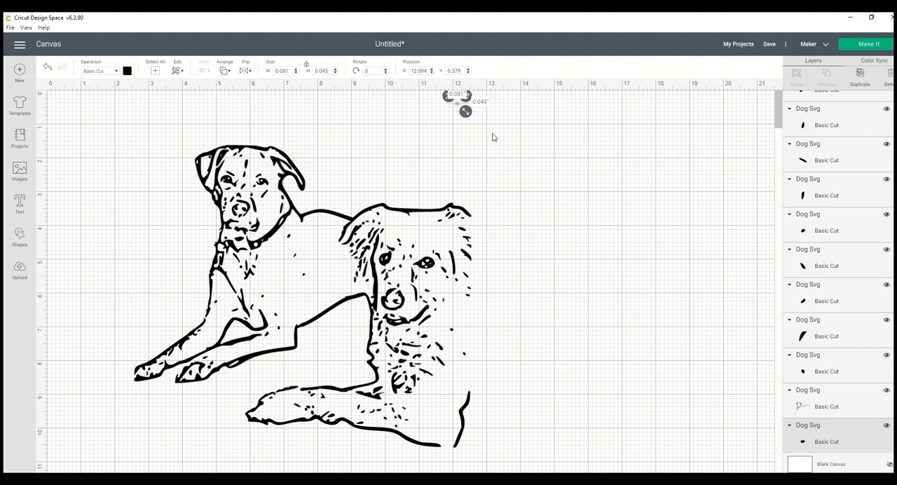
pyautogui.click(447, 95)
pyautogui.press('Delete')
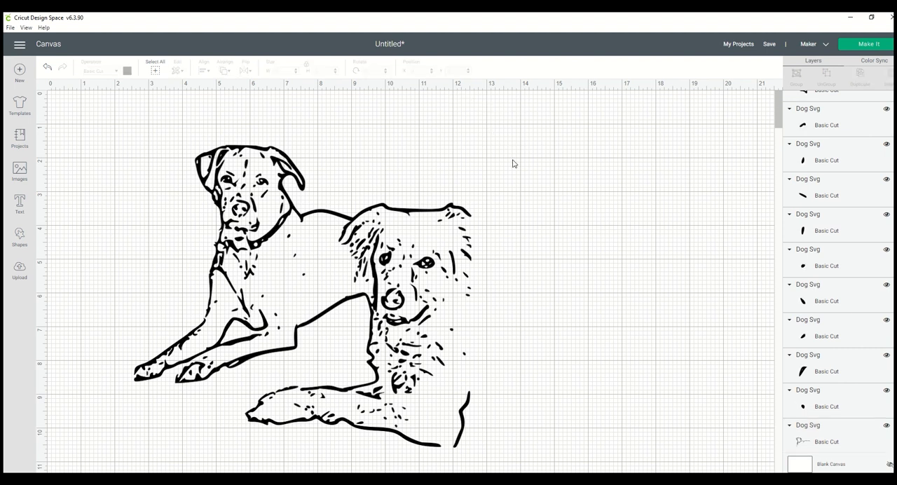
# - Delete the stray specks floating beside the front dog's face and chest, outside its outline
pyautogui.click(456, 336)
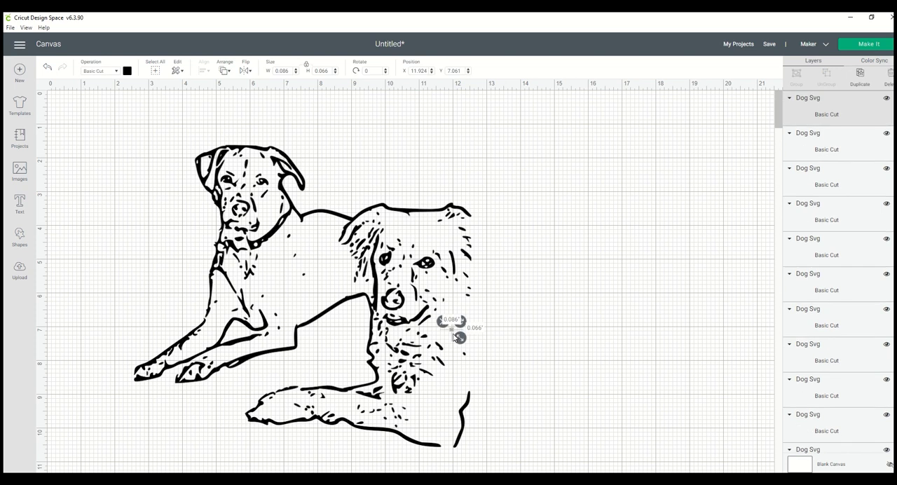
pyautogui.click(466, 366)
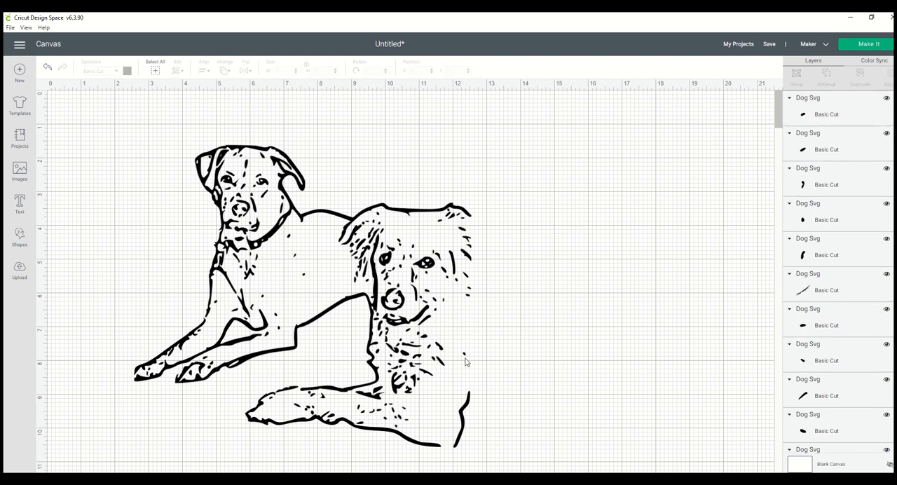
pyautogui.click(465, 357)
pyautogui.press('Delete')
pyautogui.click(473, 296)
pyautogui.press('Delete')
pyautogui.click(473, 293)
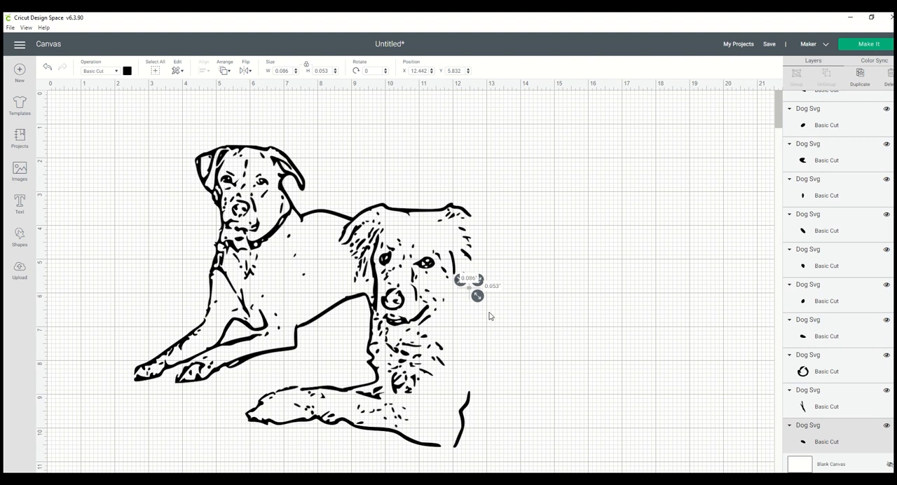
pyautogui.press('Delete')
# - Delete the three stray specks on the rear dog's blank body area between the two heads
pyautogui.click(306, 276)
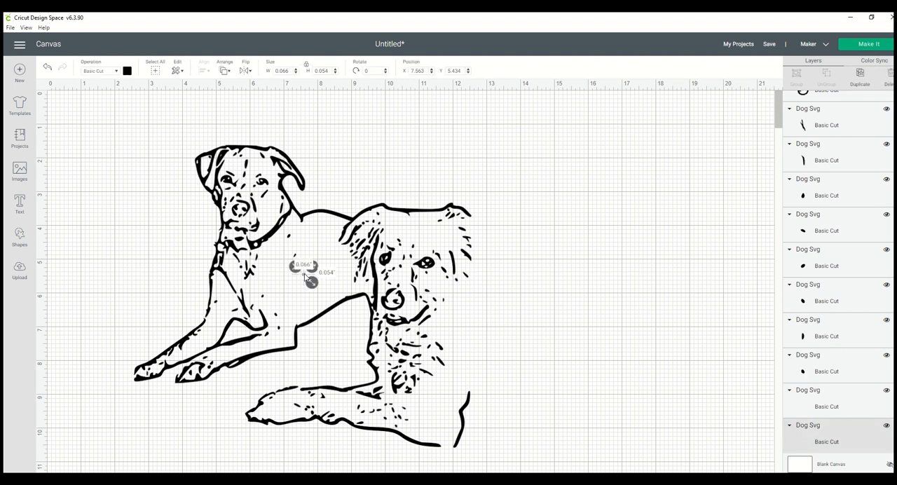
pyautogui.press('Delete')
pyautogui.click(295, 257)
pyautogui.press('Delete')
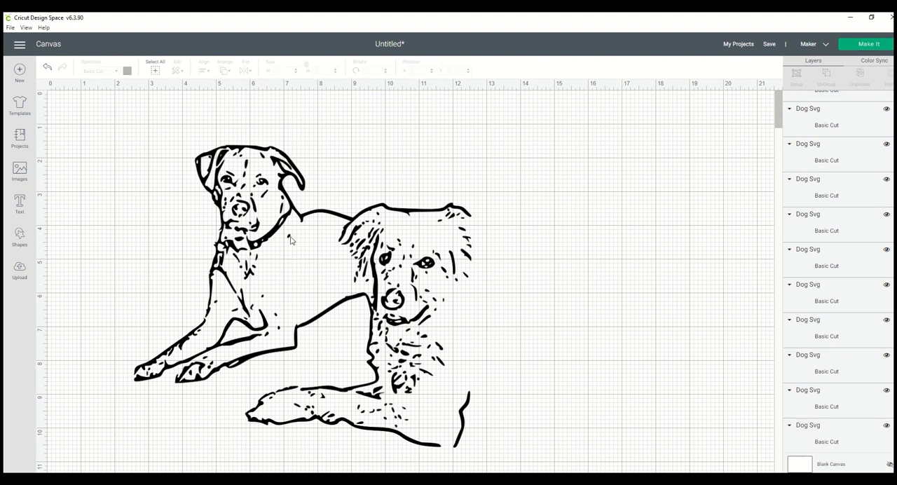
pyautogui.click(291, 239)
pyautogui.click(351, 193)
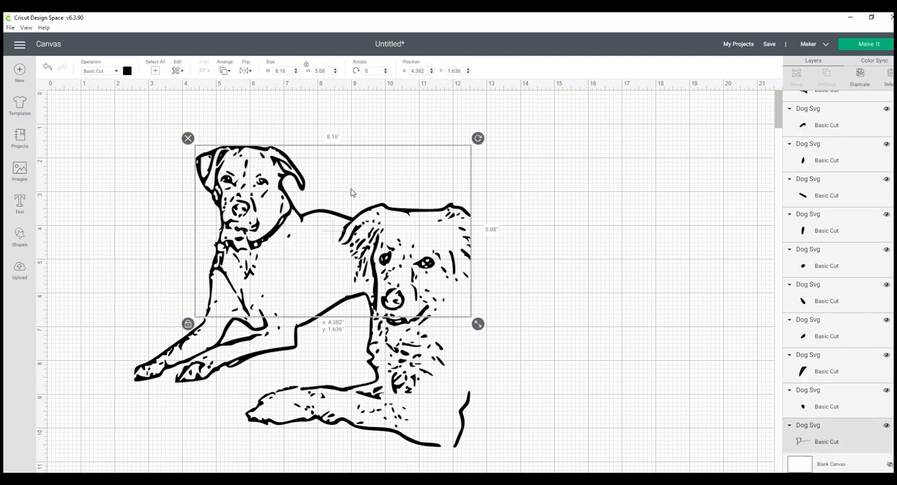
pyautogui.click(290, 240)
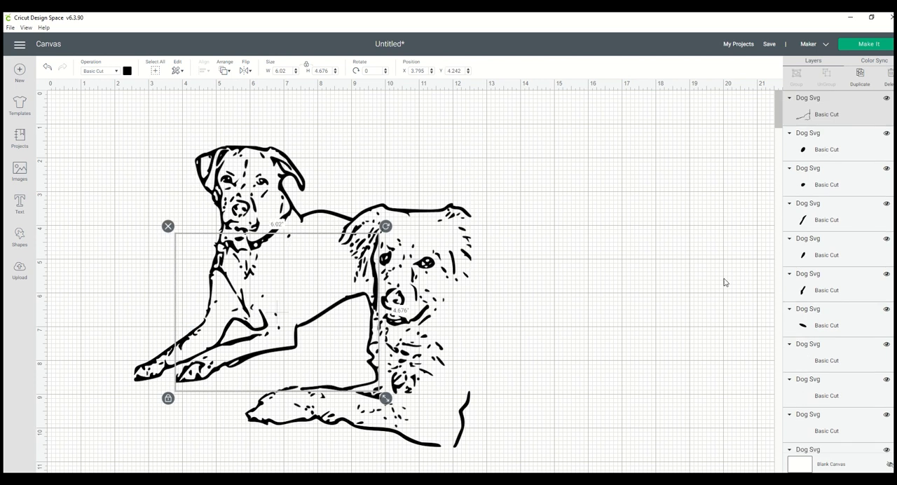
pyautogui.click(828, 152)
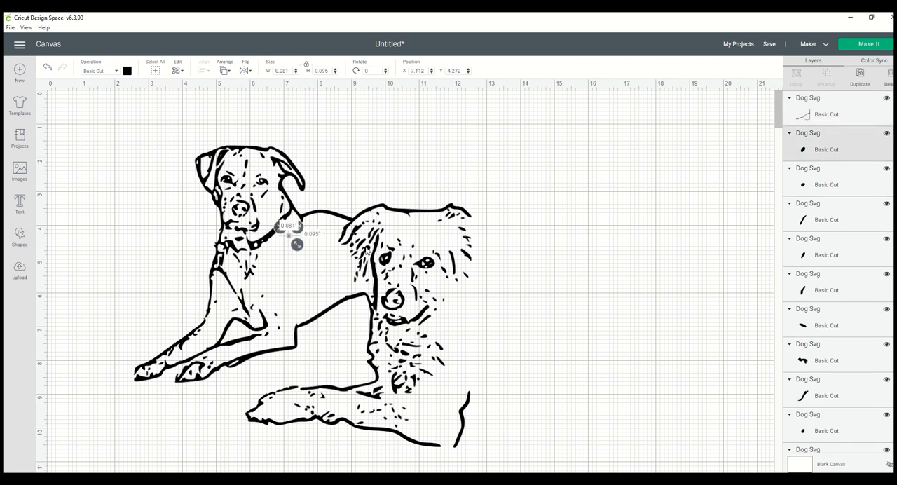
pyautogui.press('Delete')
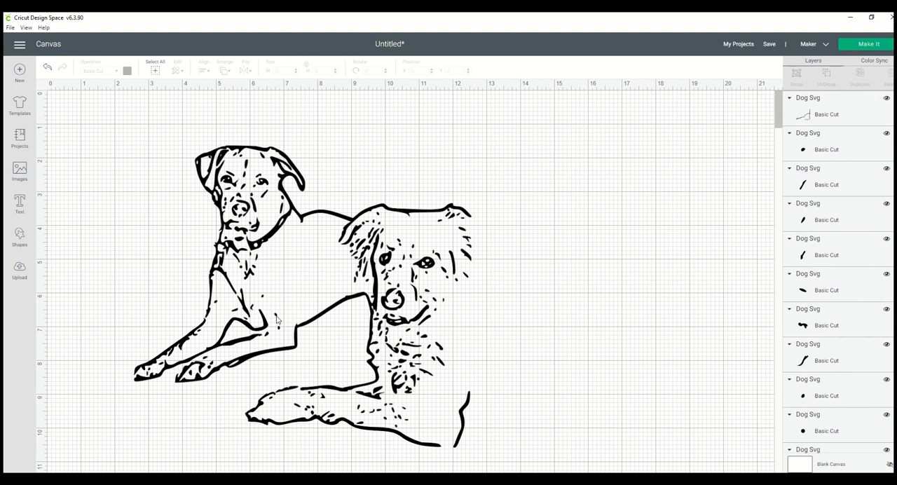
# - Delete the loose specks beside the rear dog's bent front leg and the one below the front dog's ear
pyautogui.click(277, 320)
pyautogui.press('Delete')
pyautogui.click(278, 333)
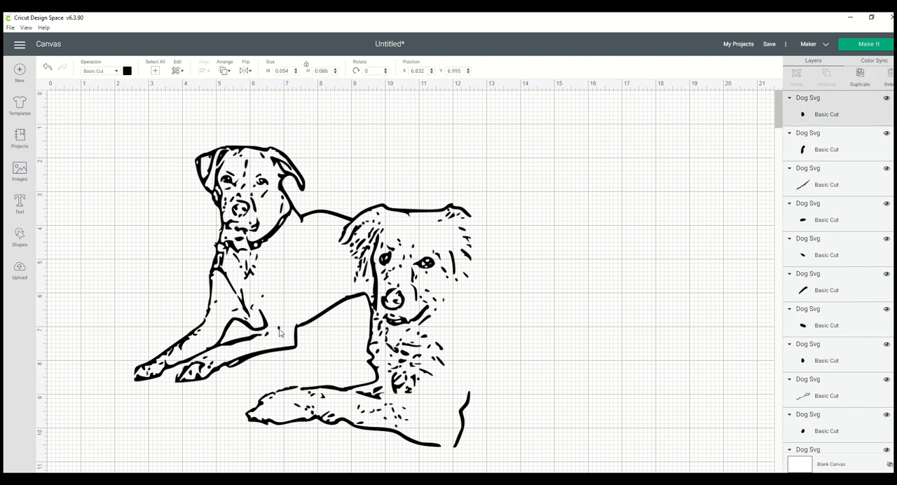
pyautogui.press('Delete')
pyautogui.click(264, 300)
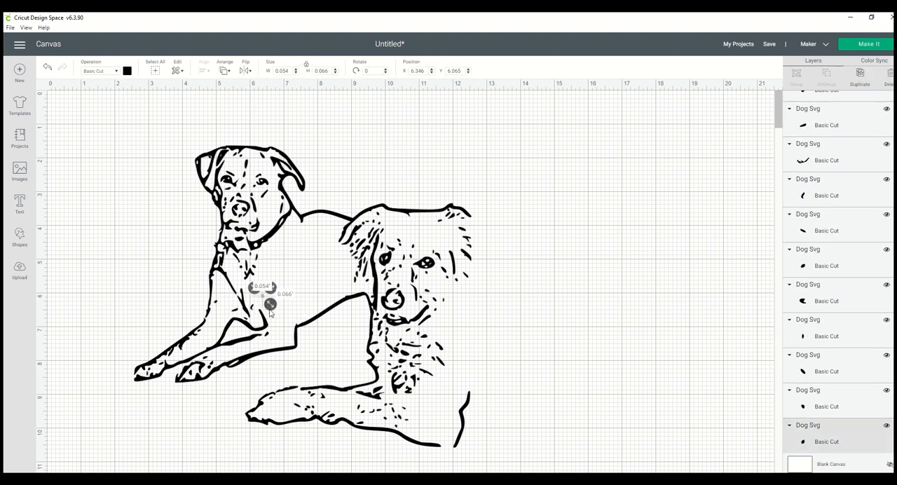
pyautogui.press('Delete')
pyautogui.click(368, 285)
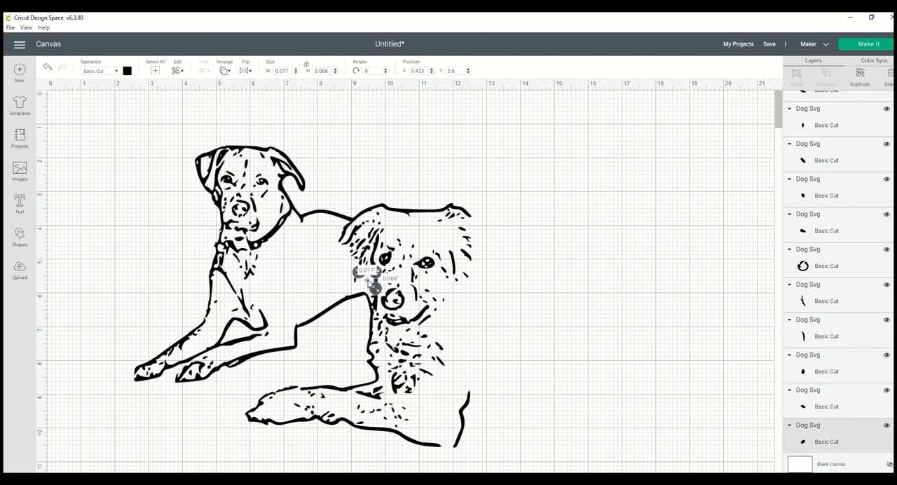
pyautogui.press('Delete')
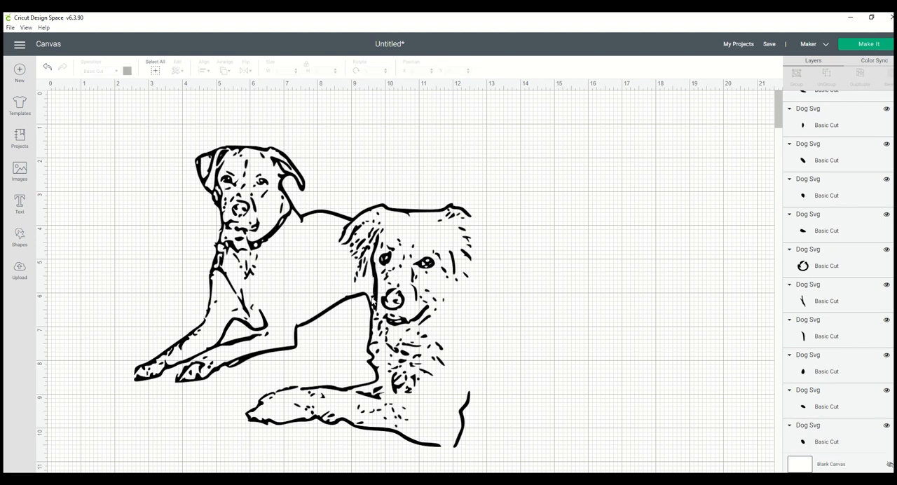
# - Examine the rear dog's leg outline piece, its layer entry and a small fur mark on the front dog's leg
pyautogui.click(375, 303)
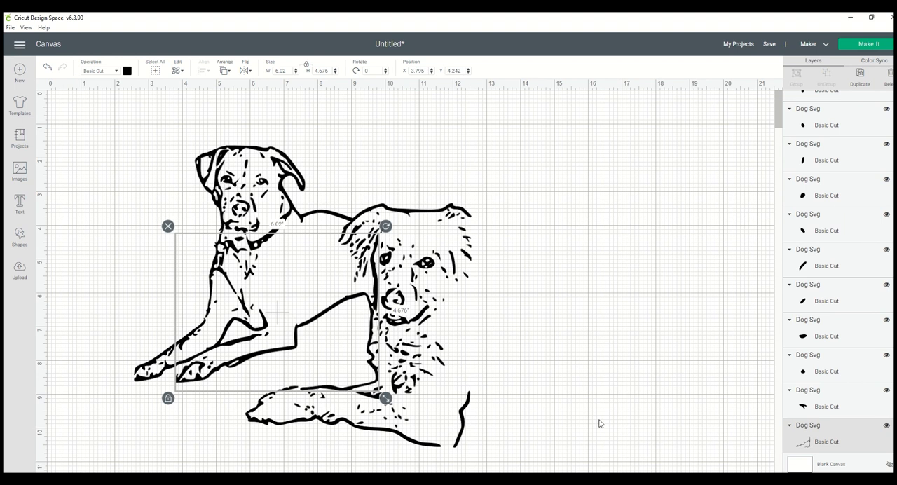
pyautogui.scroll(-1, 600, 423)
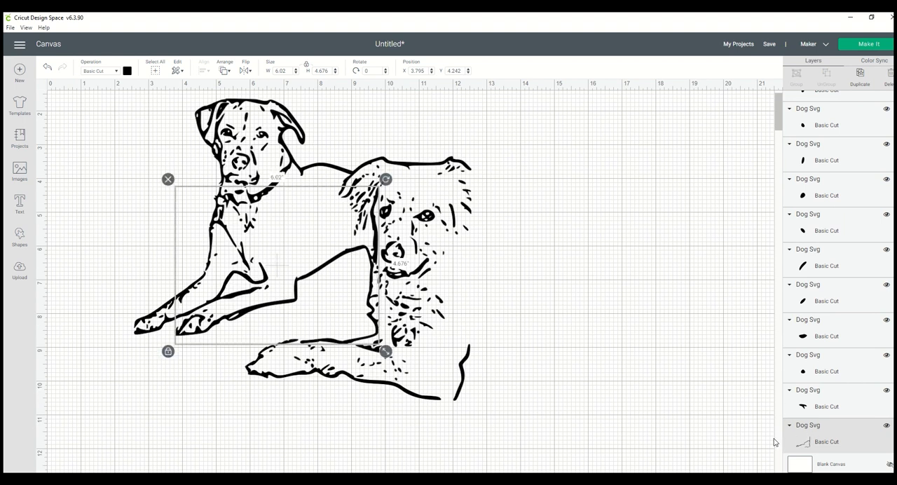
pyautogui.scroll(-1, 788, 438)
pyautogui.scroll(-2, 803, 394)
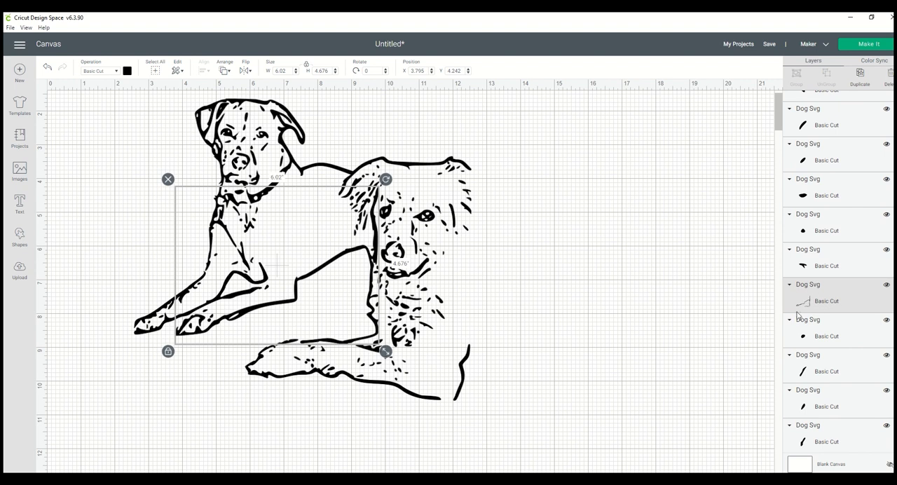
pyautogui.click(572, 316)
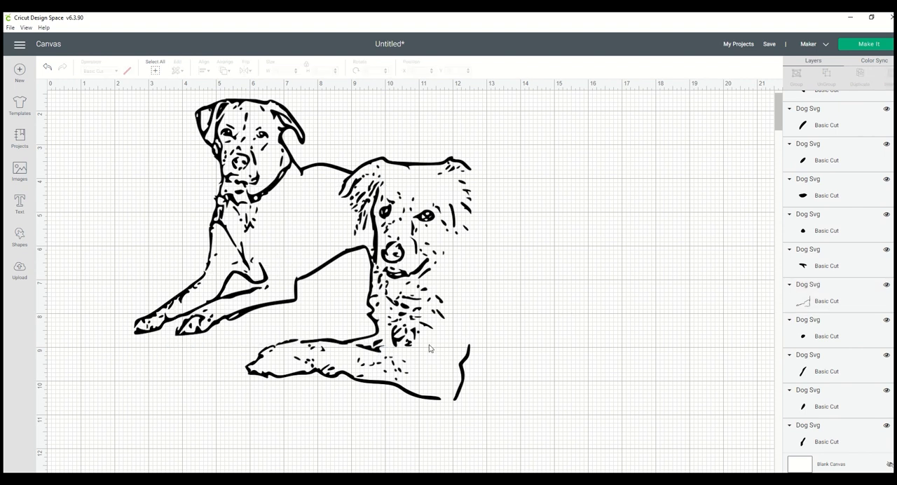
pyautogui.click(361, 362)
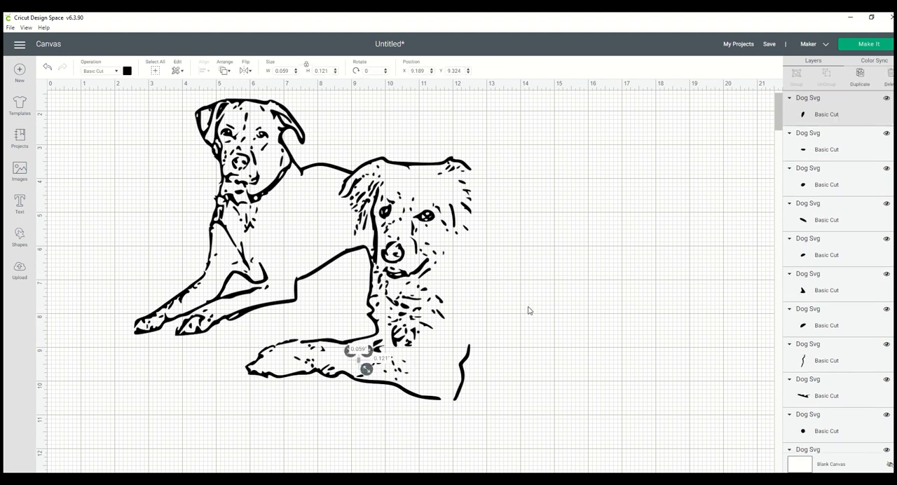
pyautogui.scroll(2, 529, 312)
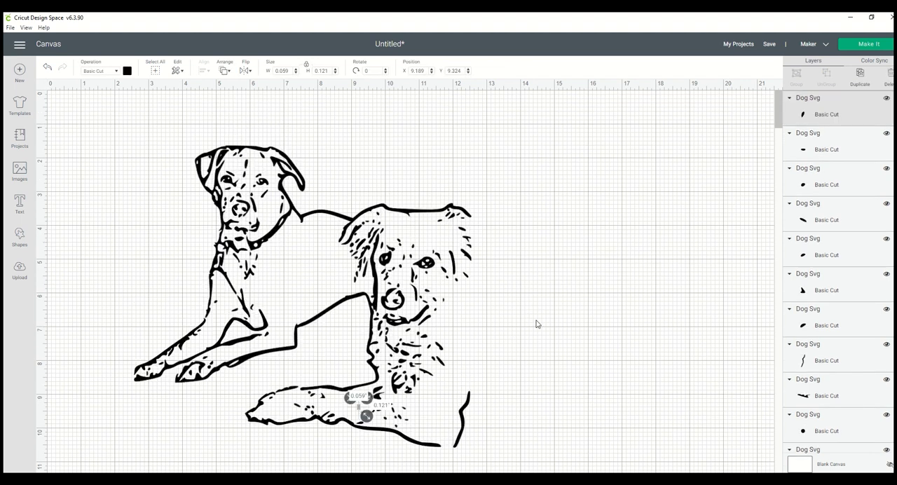
pyautogui.click(547, 320)
# - Select all pieces of the cleaned dog drawing, attach them together and open the cut preview
pyautogui.scroll(-2, 527, 298)
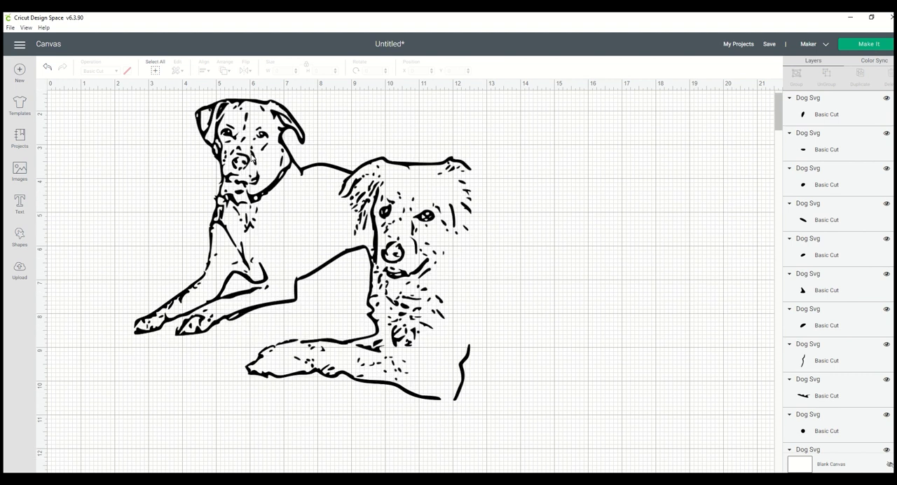
pyautogui.moveTo(106, 97)
pyautogui.mouseDown()
pyautogui.moveTo(190, 106)
pyautogui.moveTo(472, 203)
pyautogui.moveTo(557, 402)
pyautogui.moveTo(554, 447)
pyautogui.mouseUp()
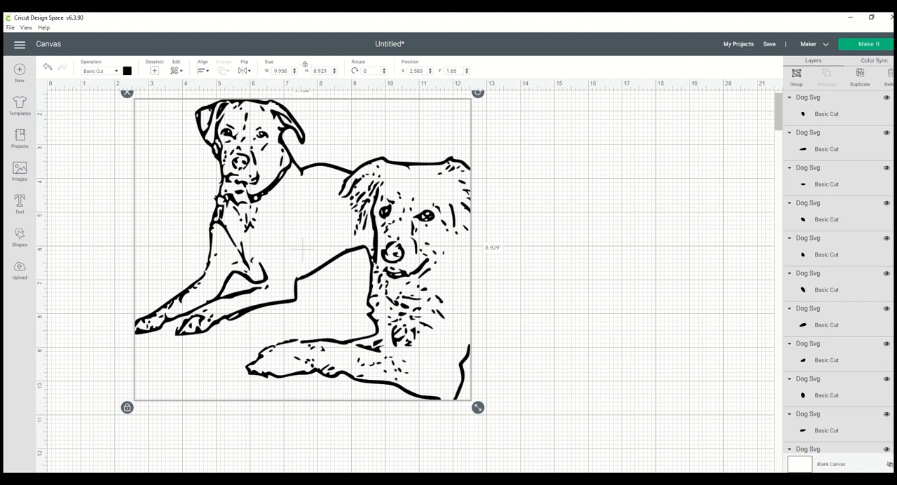
pyautogui.click(842, 479)
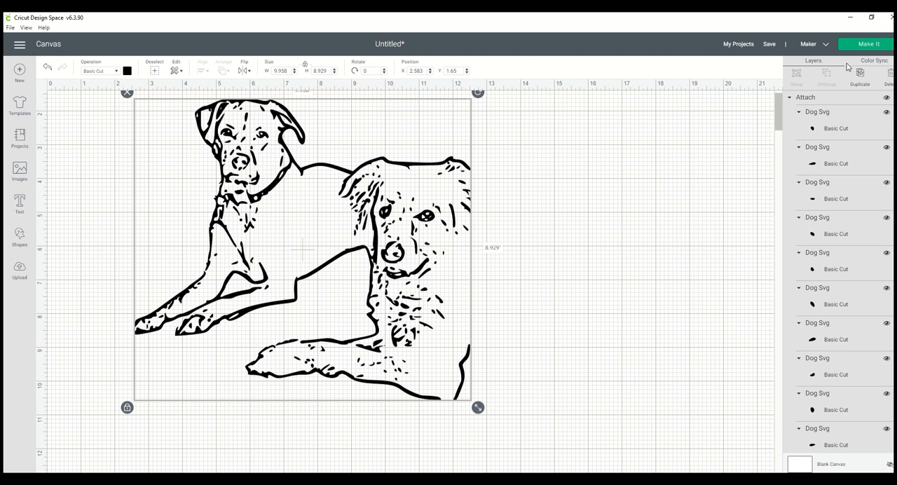
pyautogui.click(866, 44)
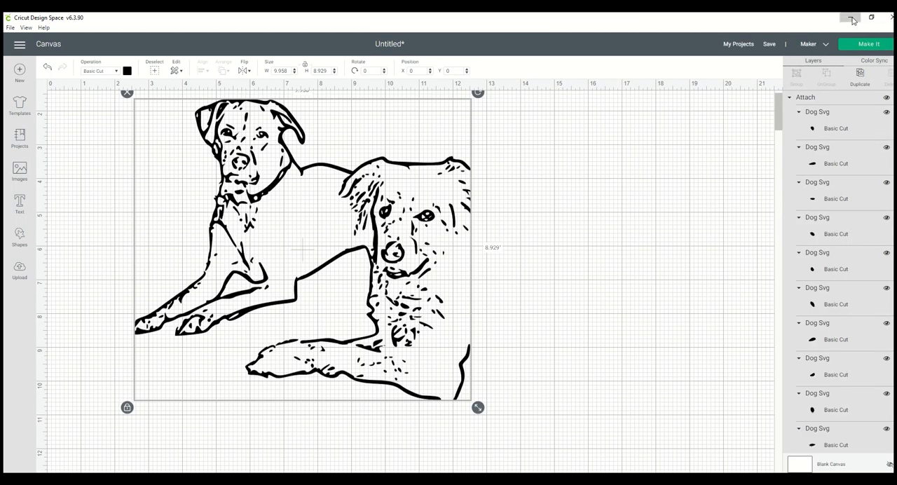
# - Switch to Canva in the browser and create a blank Instagram Post design
pyautogui.click(850, 17)
pyautogui.click(292, 20)
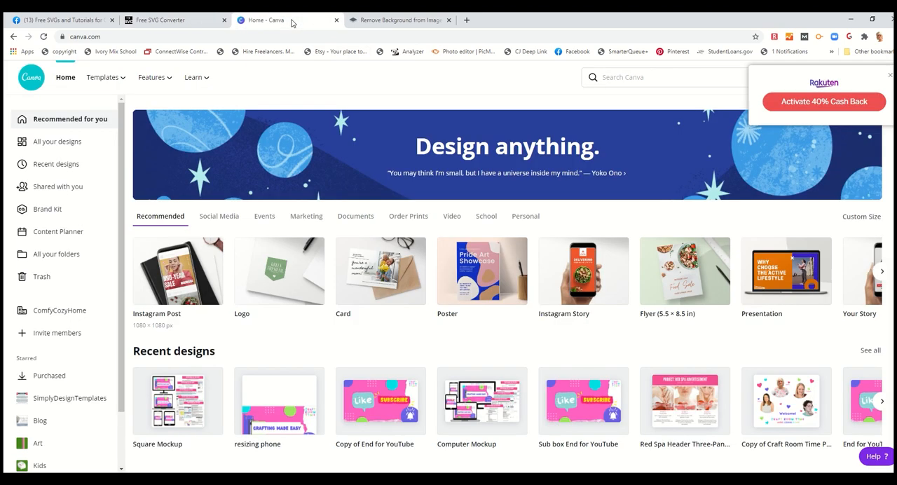
pyautogui.click(177, 276)
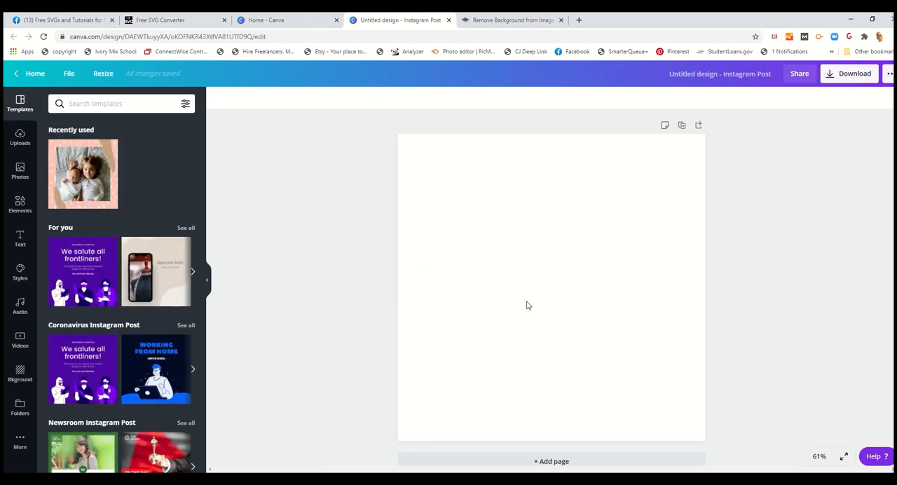
pyautogui.click(253, 21)
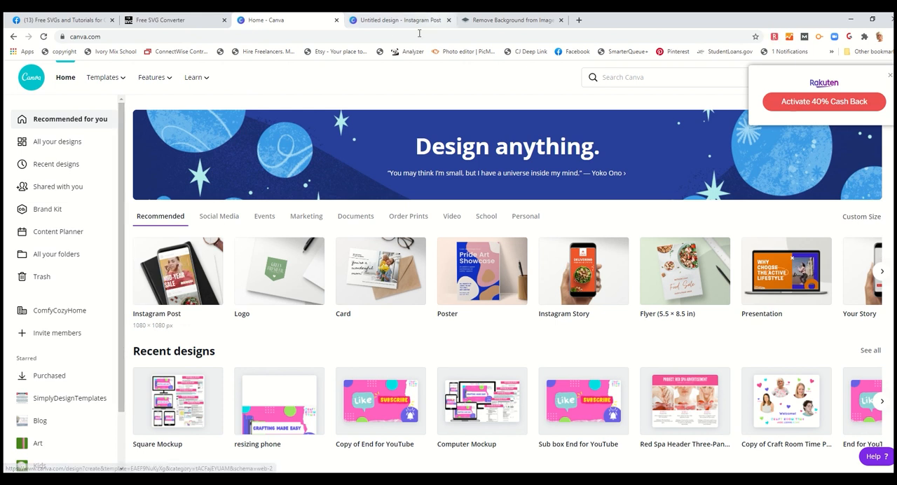
pyautogui.click(363, 20)
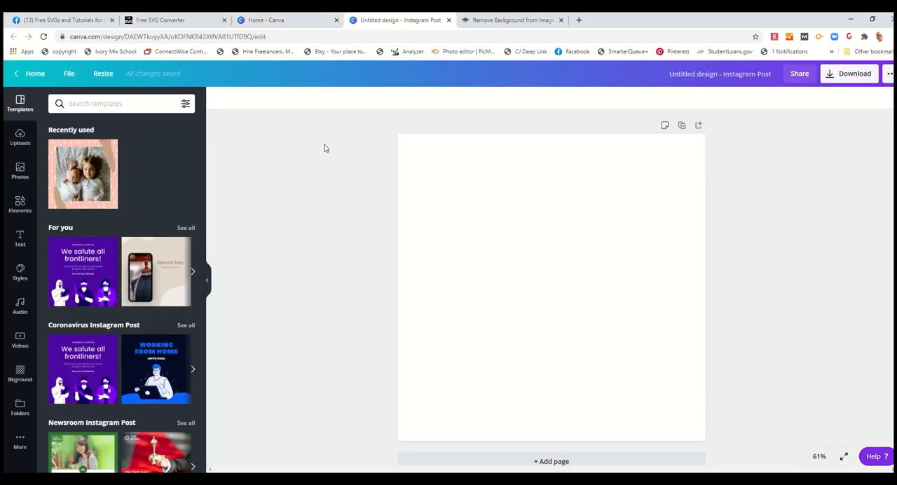
# - Upload the original "dogs" photo from the requests folder on the device to the Canva uploads
pyautogui.click(19, 135)
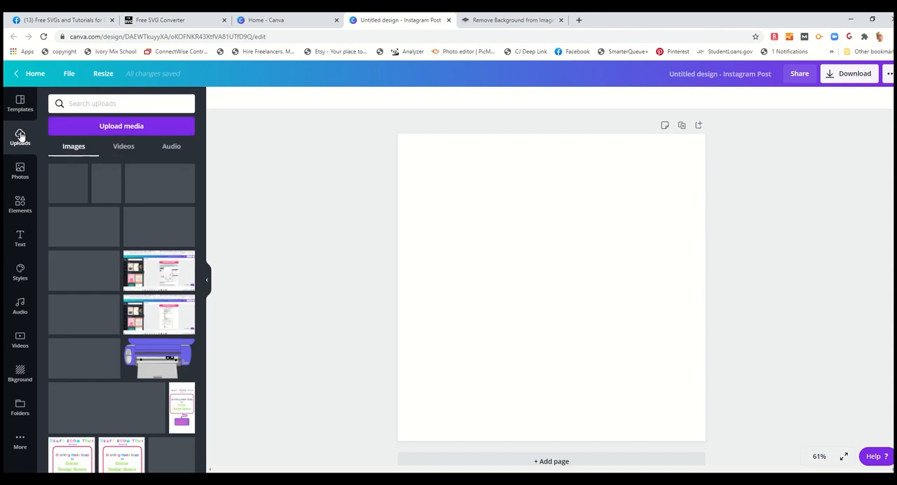
pyautogui.click(98, 128)
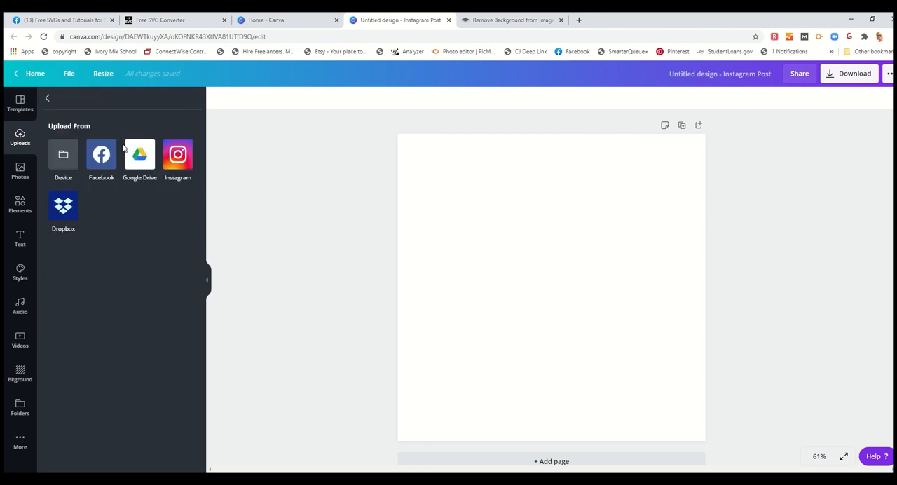
pyautogui.click(68, 162)
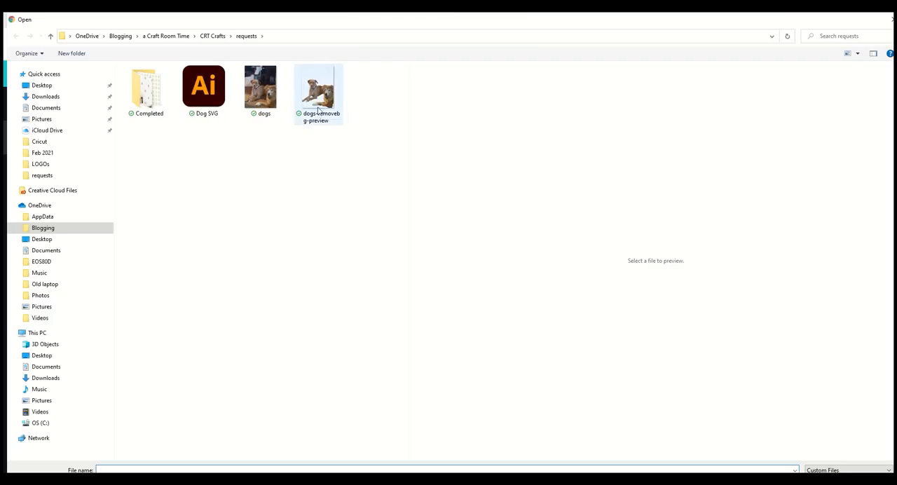
pyautogui.click(319, 105)
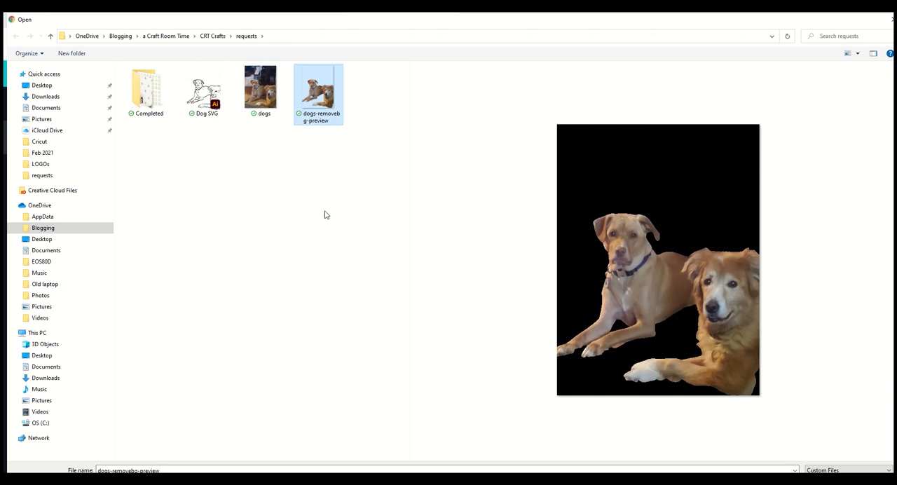
pyautogui.click(283, 86)
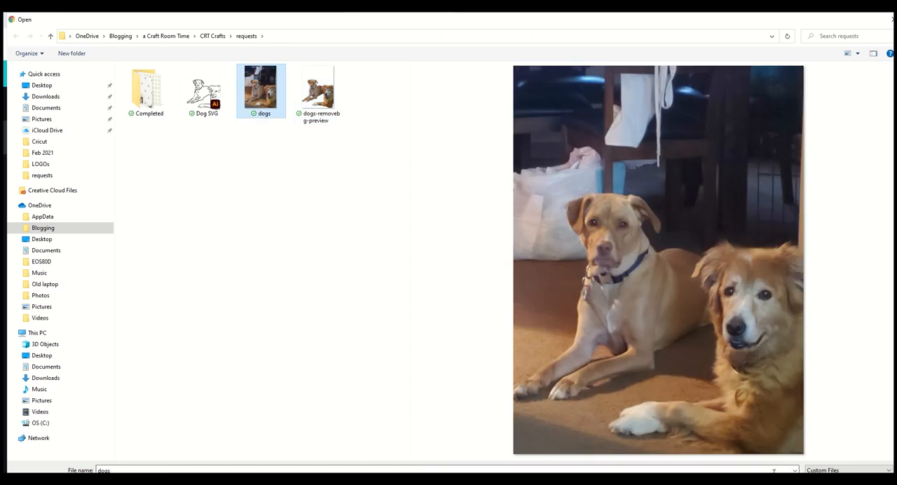
pyautogui.click(829, 484)
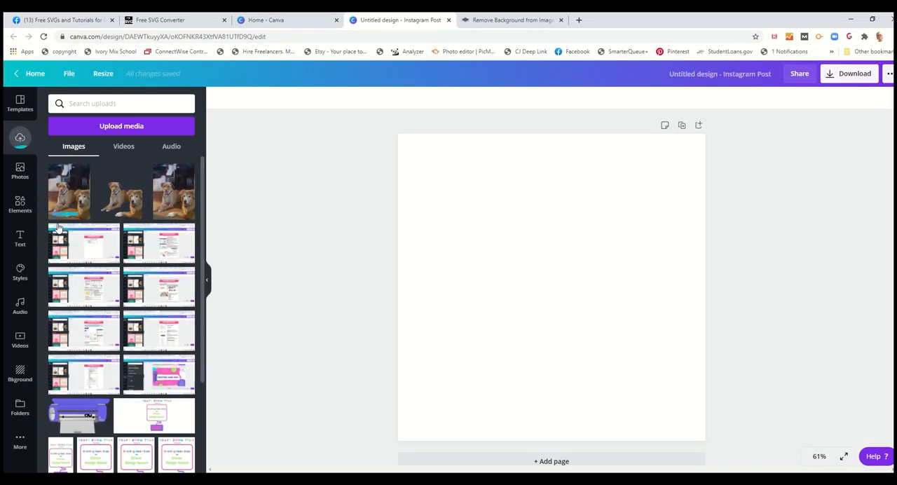
# - Place the uploaded dogs photo on the blank page and enlarge it to fill the full page height
pyautogui.click(69, 185)
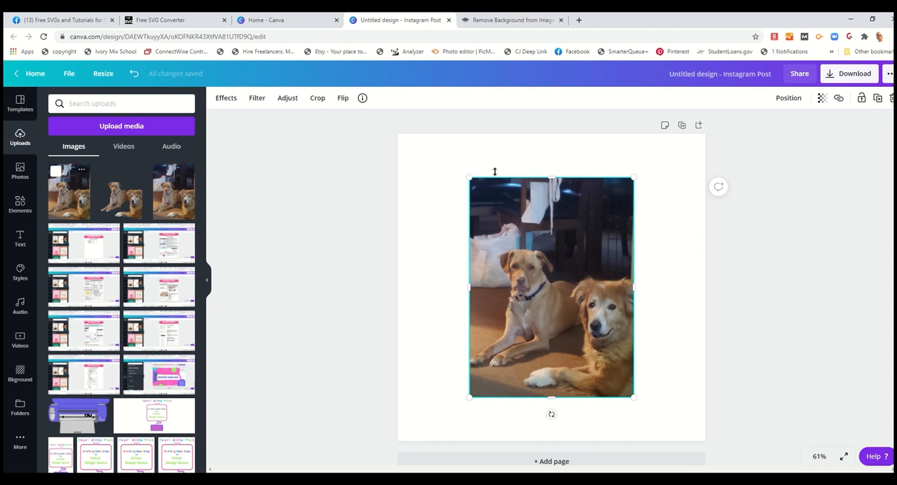
pyautogui.moveTo(471, 180); pyautogui.dragTo(437, 133)
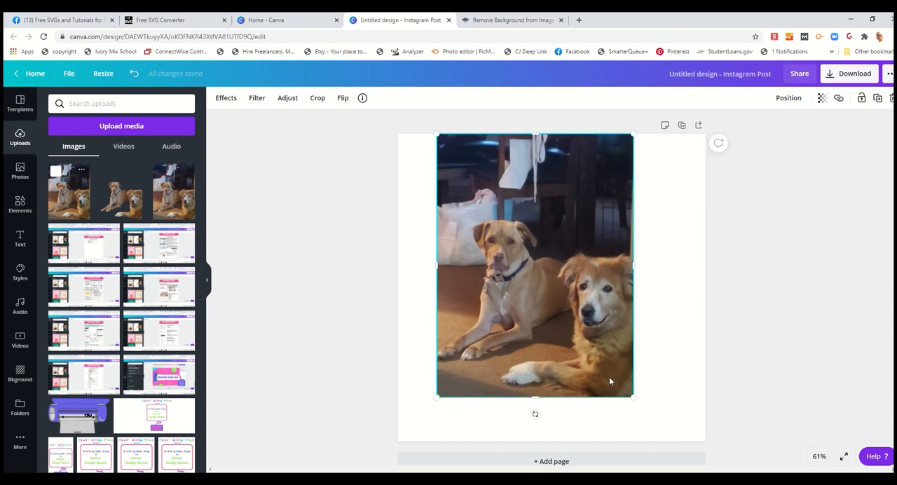
pyautogui.moveTo(633, 398); pyautogui.dragTo(666, 441)
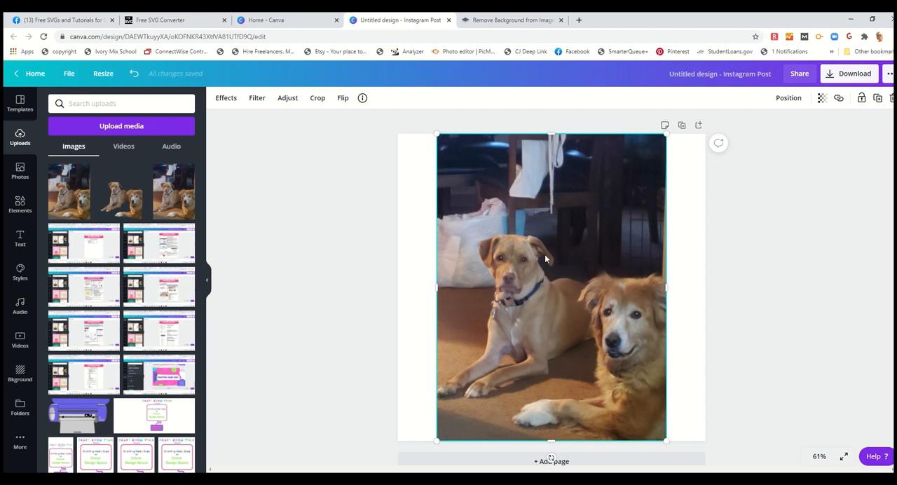
# - Remove the background from the dogs photo with the Background Remover effect and leave the effect settings
pyautogui.click(225, 100)
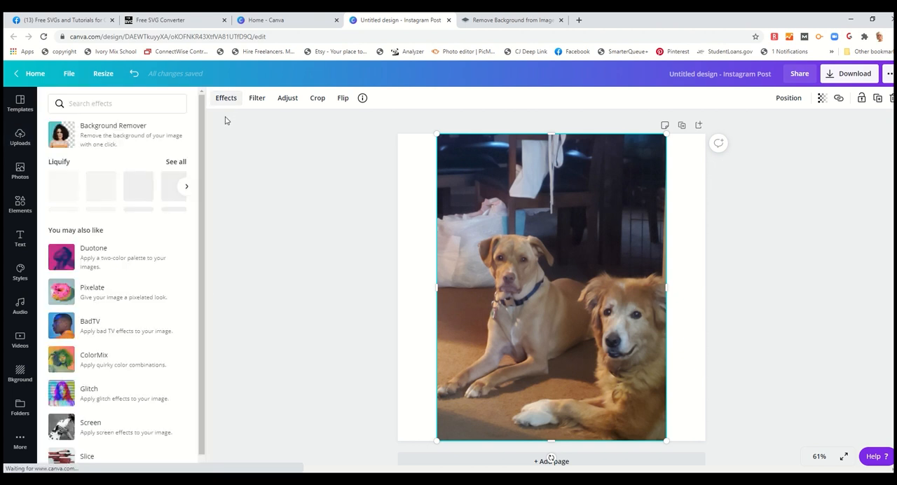
pyautogui.click(119, 138)
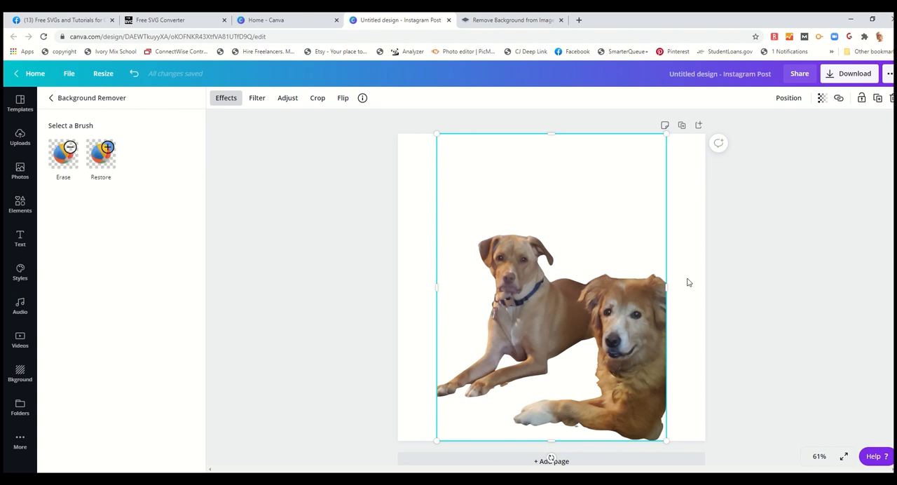
pyautogui.click(604, 370)
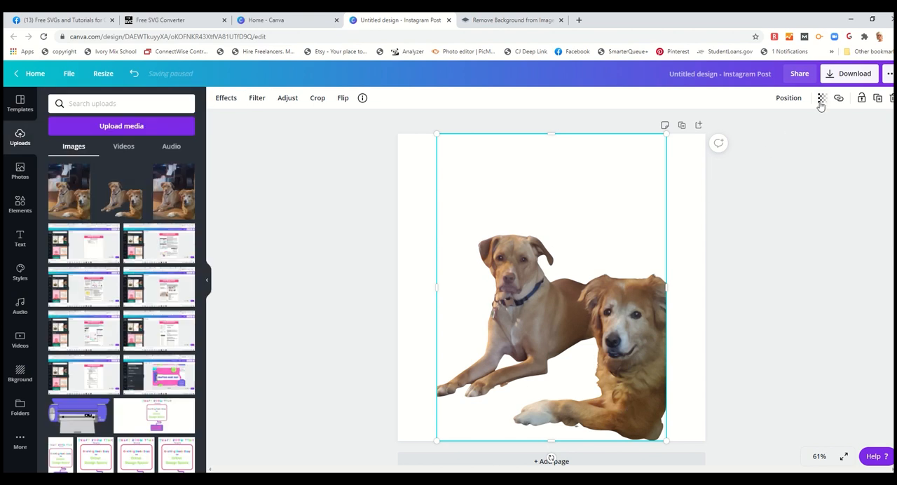
pyautogui.click(833, 75)
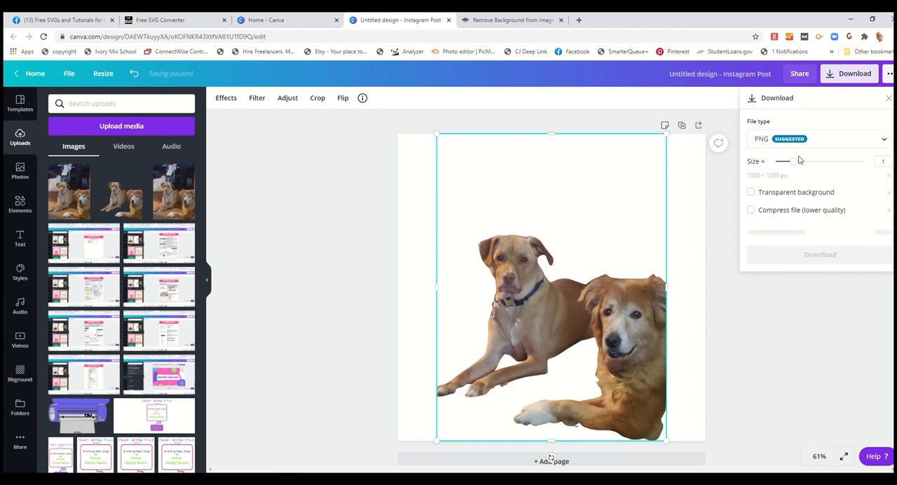
pyautogui.click(751, 194)
pyautogui.click(706, 271)
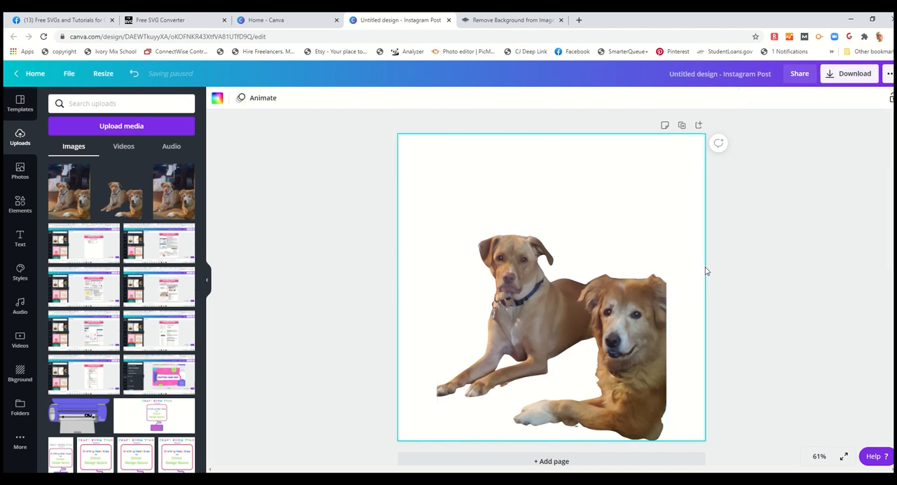
# - Download the design as a PNG with a transparent background
pyautogui.click(837, 74)
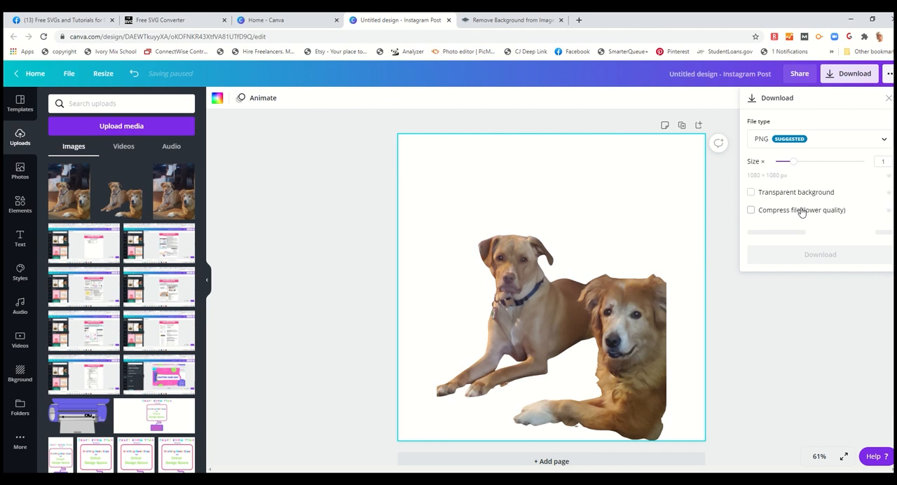
pyautogui.click(751, 193)
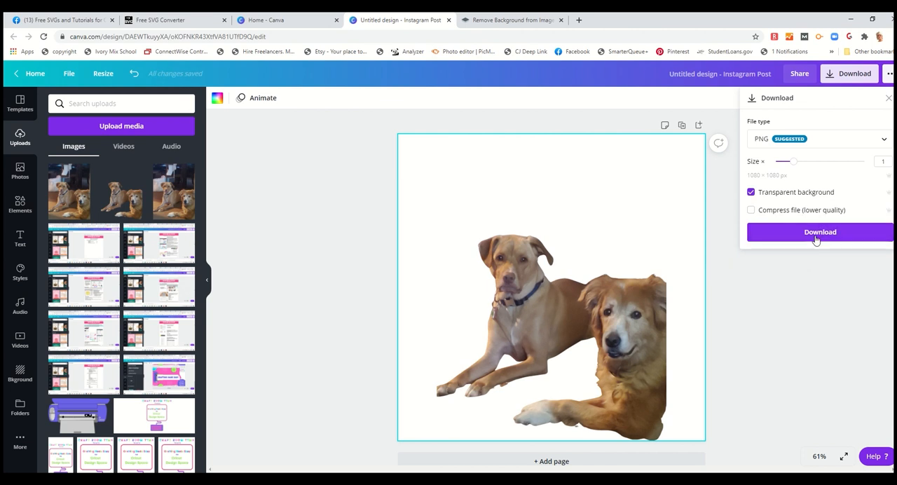
pyautogui.click(816, 236)
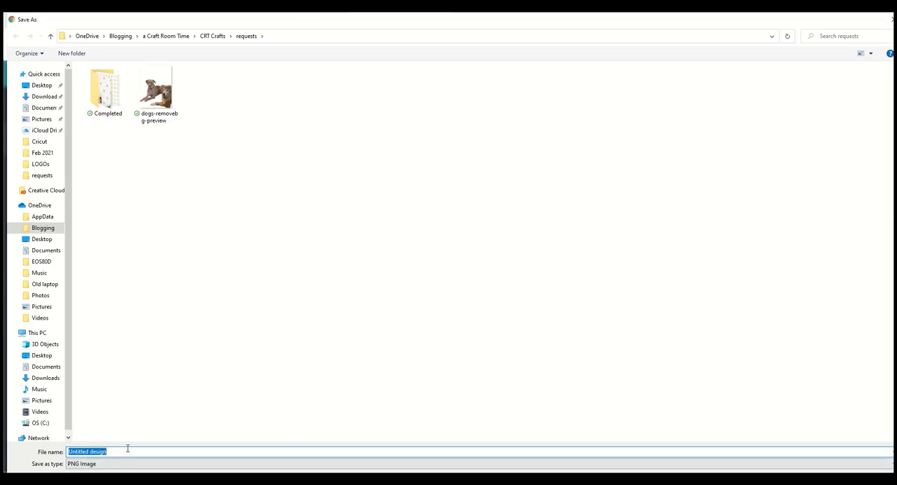
# - Save the PNG in the requests folder as "dog no background" and dismiss the download confirmation
pyautogui.click(127, 449)
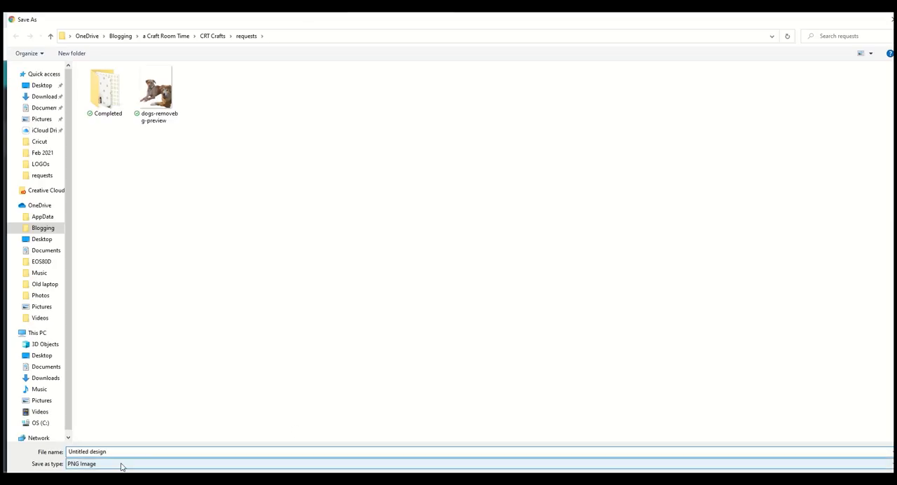
pyautogui.moveTo(114, 451); pyautogui.dragTo(44, 459)
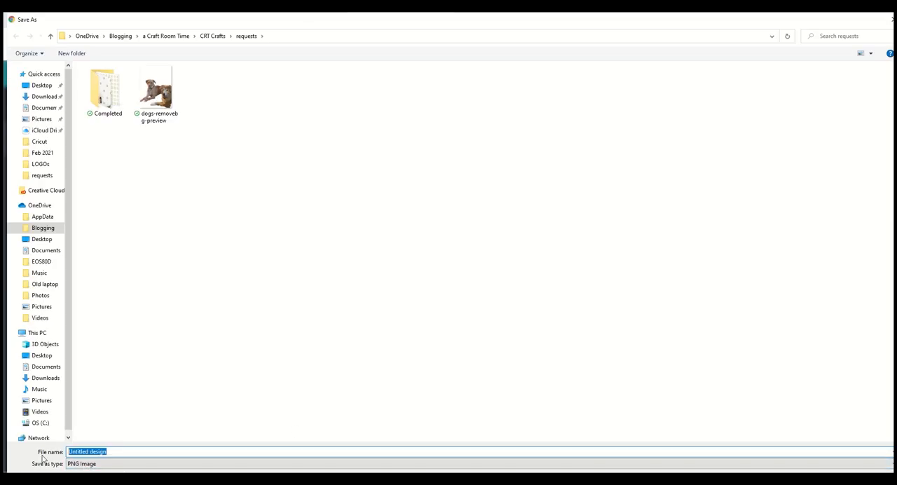
pyautogui.write('dog ')
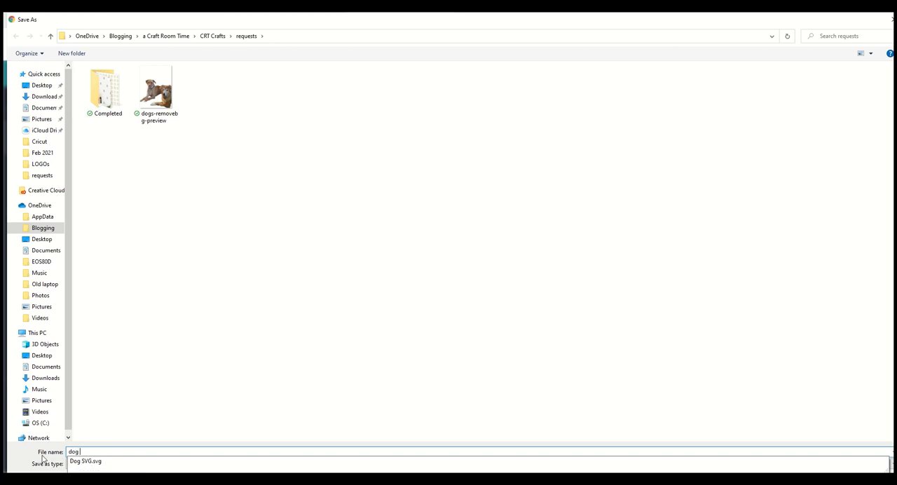
pyautogui.write('svg')
pyautogui.press('BackSpace')
pyautogui.press('BackSpace')
pyautogui.write('no background')
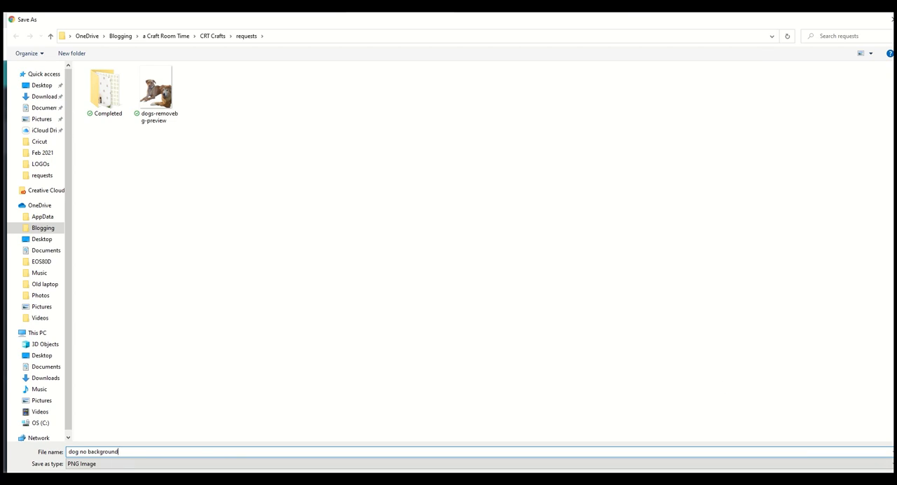
pyautogui.press('Return')
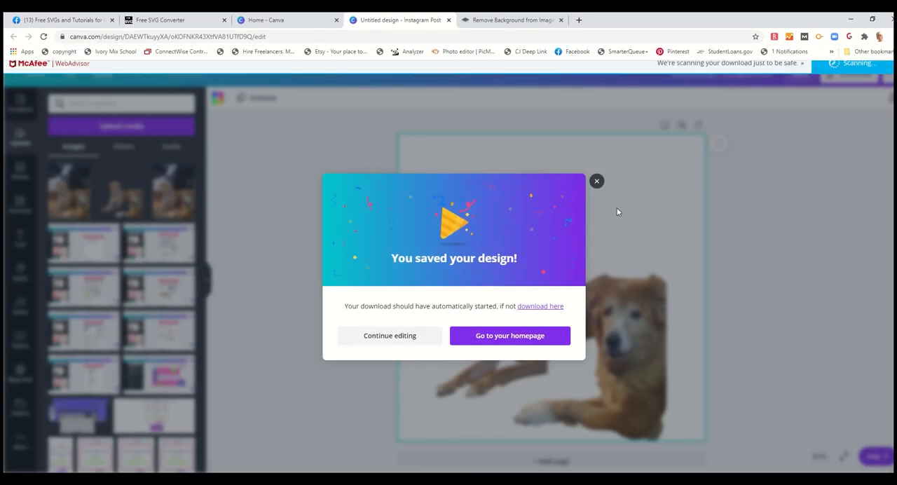
pyautogui.click(597, 181)
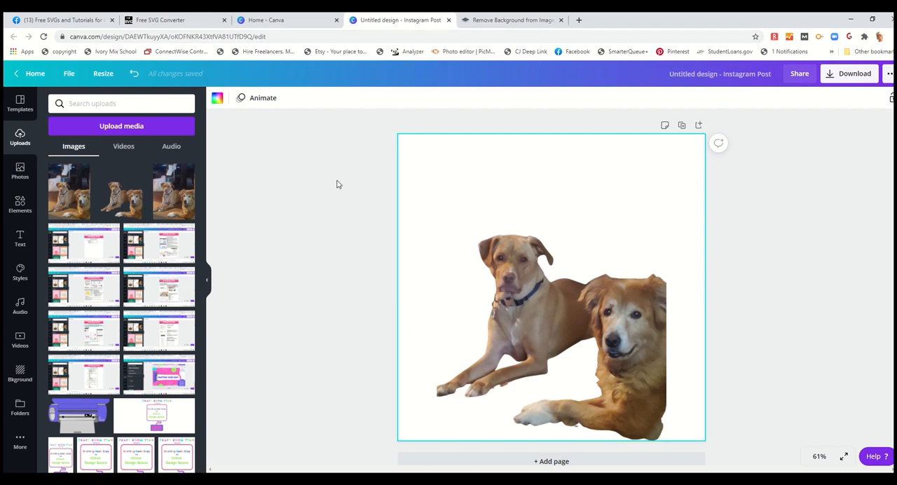
pyautogui.moveTo(383, 12)
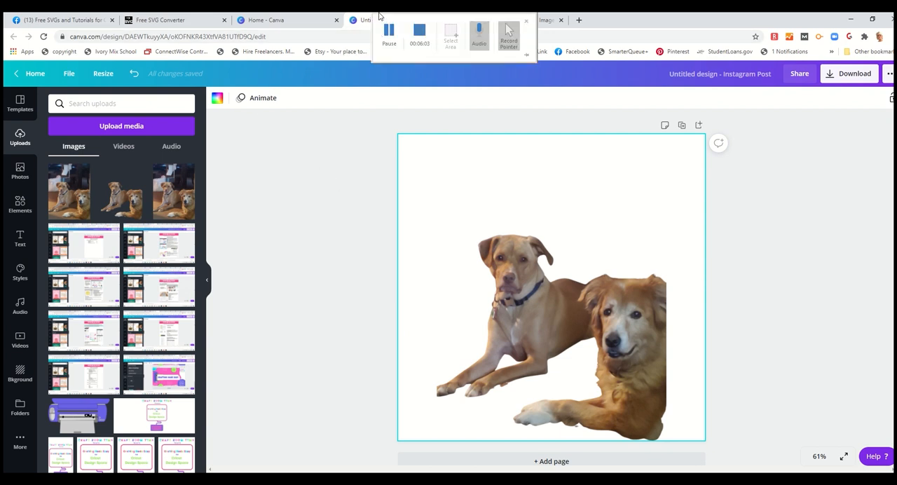